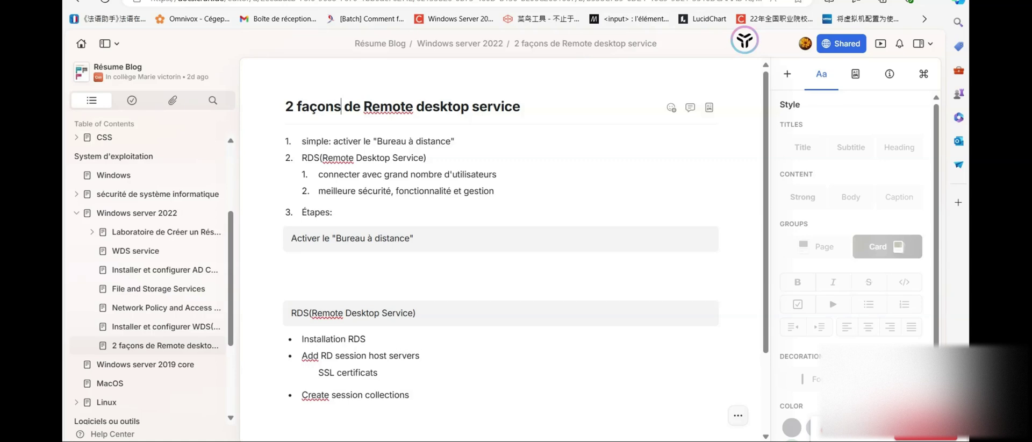
- On AppSrv, allow remote connections in Remote Desktop settings, accept the firewall notice, then move to InsideCli
mouse_move(592, 438)
left_click(542, 393)
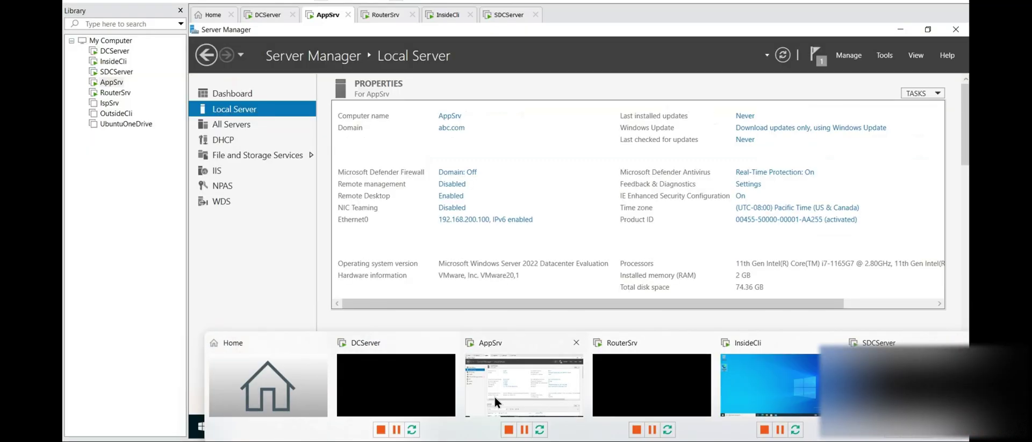
left_click(458, 199)
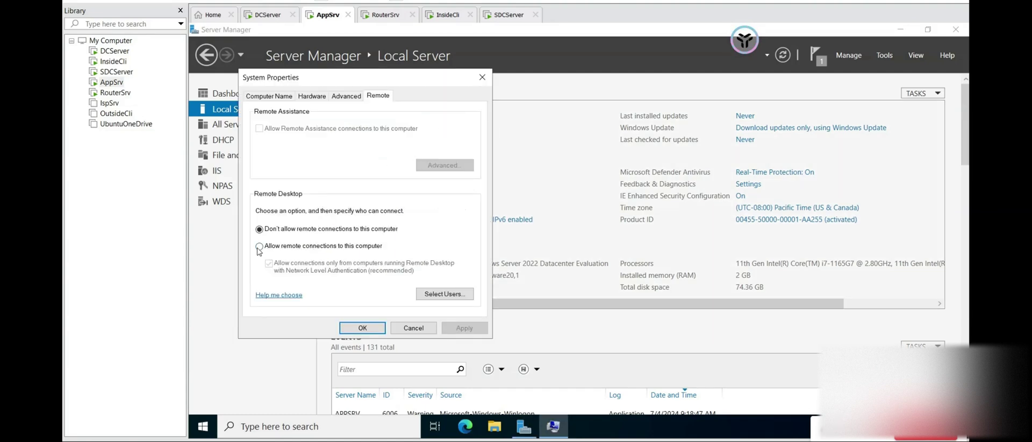
left_click(259, 246)
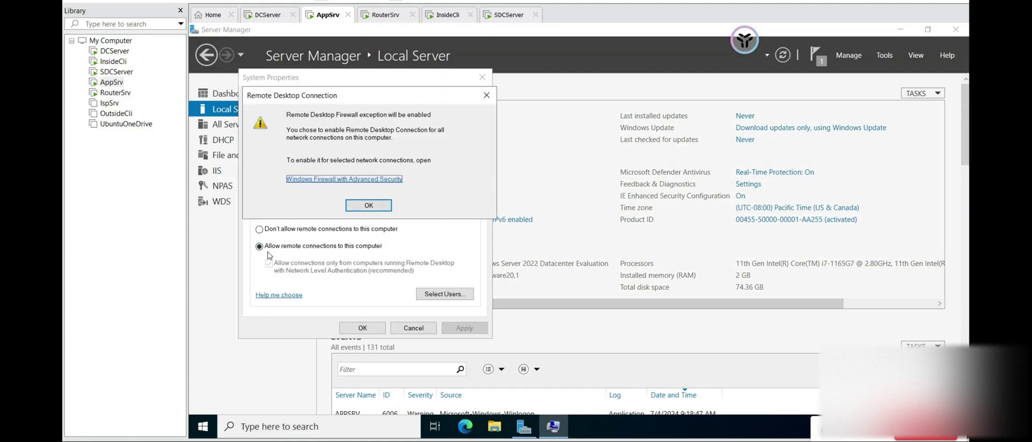
left_click(376, 209)
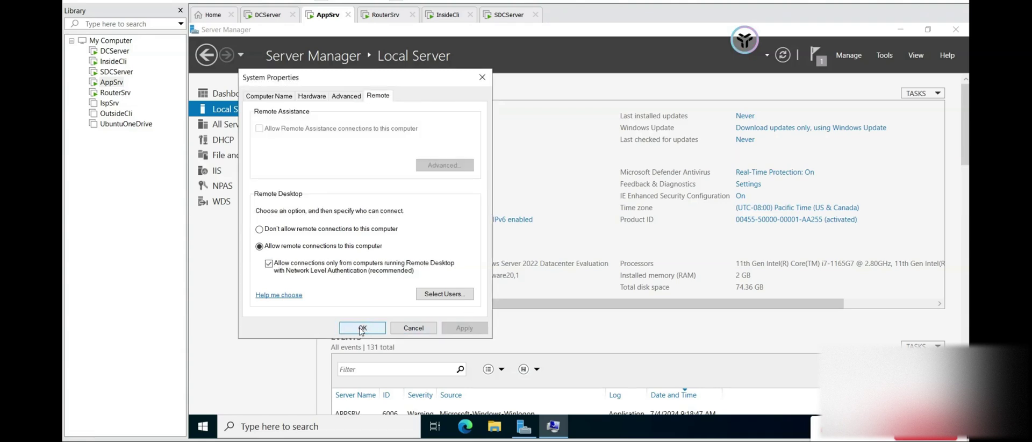
left_click(361, 328)
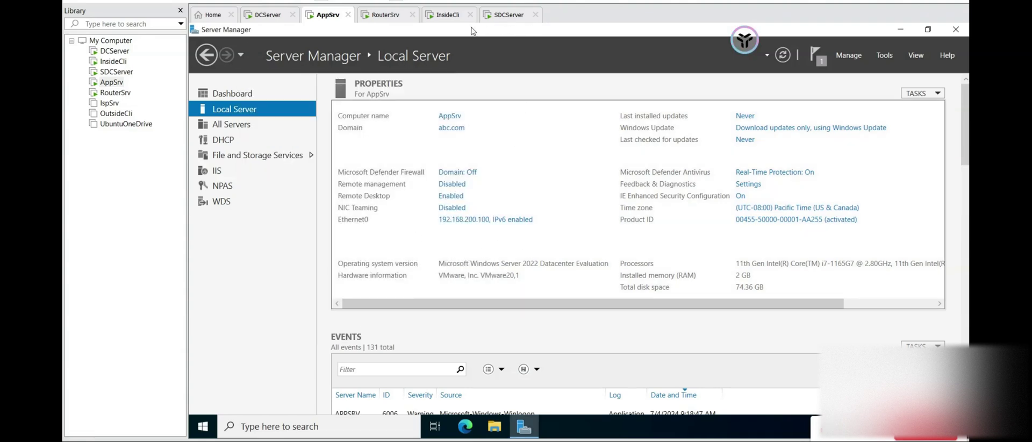
key("Num_Lock")
left_click(445, 17)
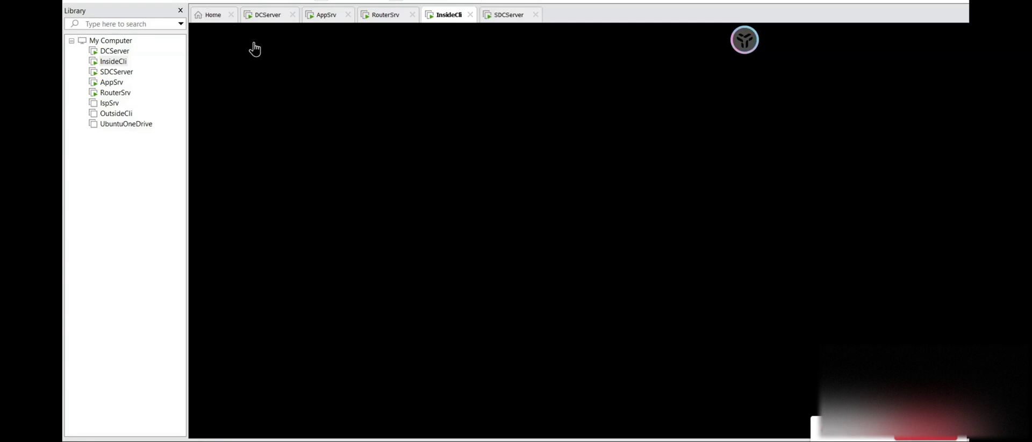
- Sign in to InsideCli with the administrator password and bring up the Run dialog with mstsc
left_click(369, 189)
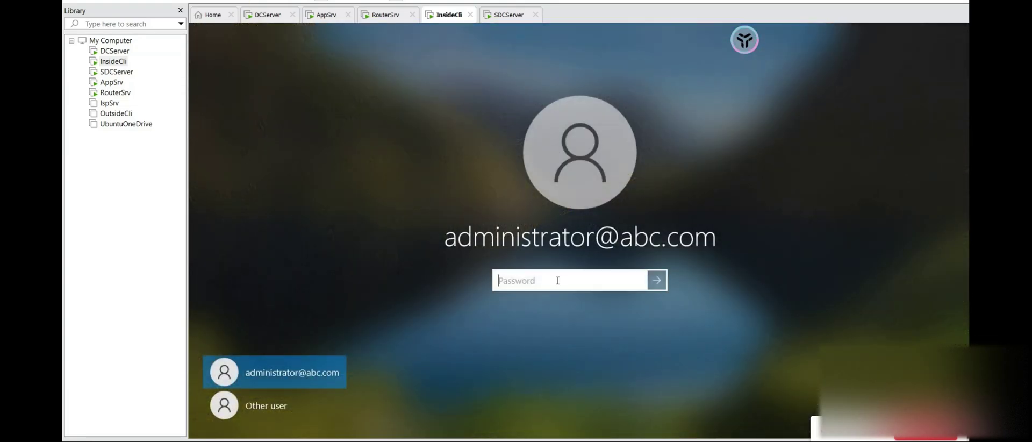
type("Password1")
key("Return")
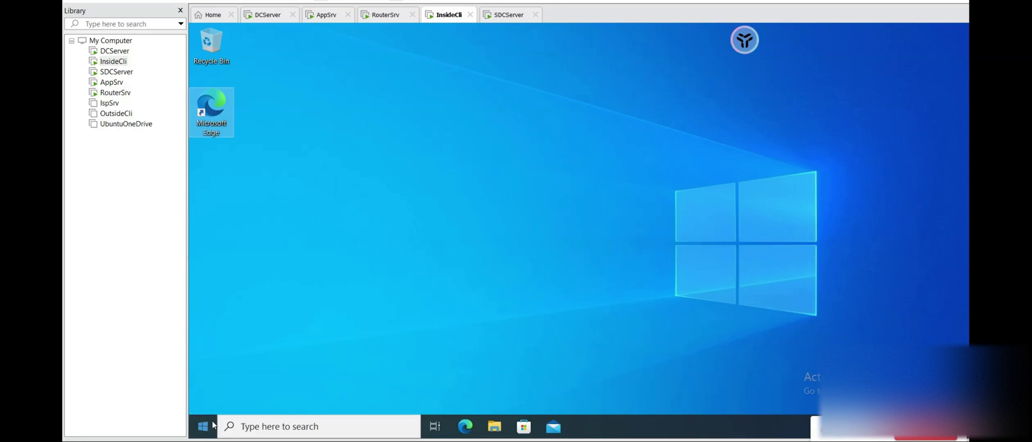
key("super+r")
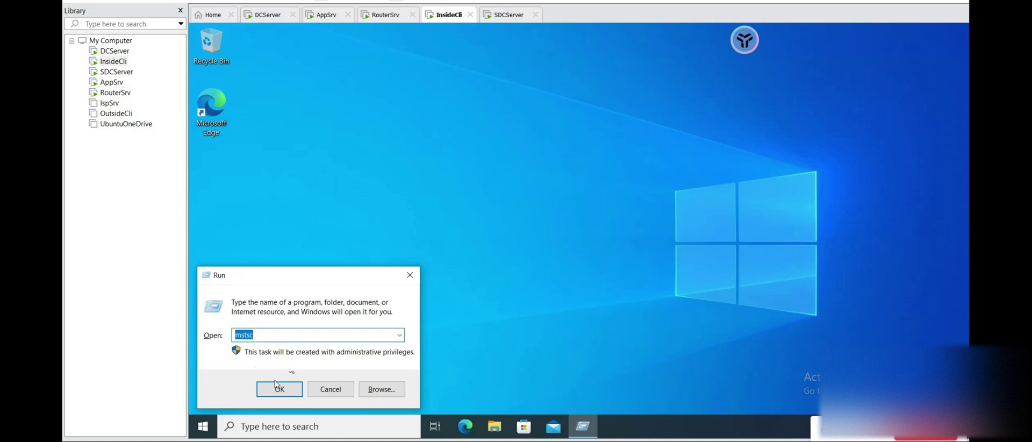
- Launch Remote Desktop Connection to appsrv.abc.com and enter the administrator password
left_click(285, 398)
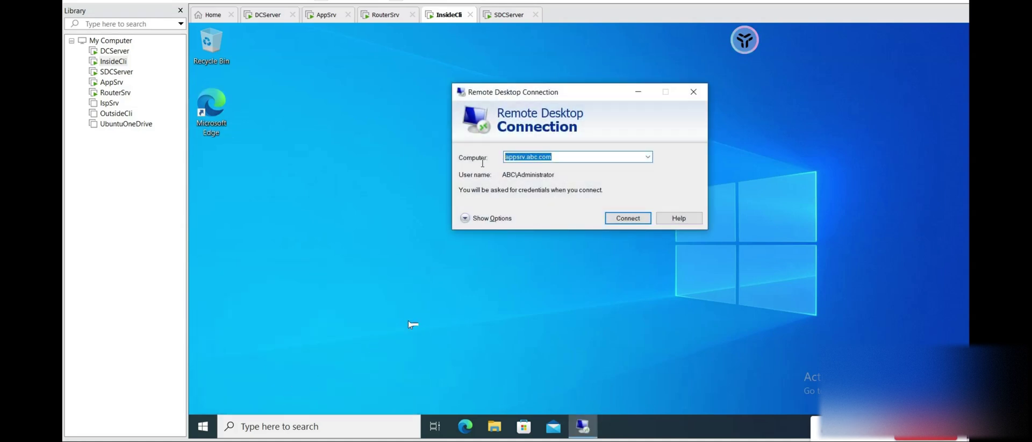
type("app")
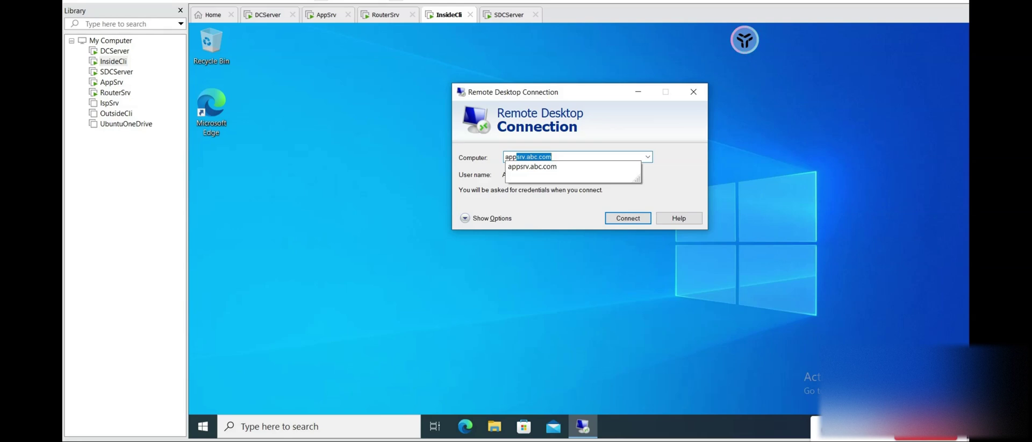
type("srv.abc")
left_click(526, 167)
key("Return")
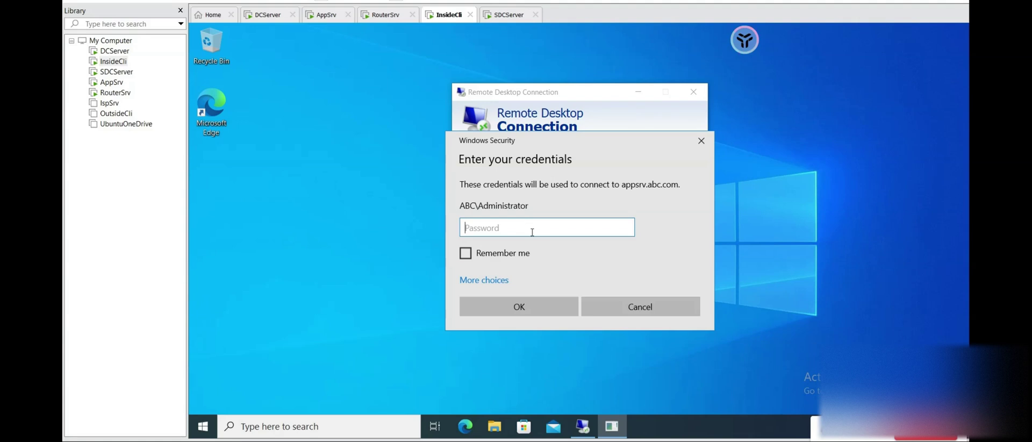
type("•••••••••••")
key("Return")
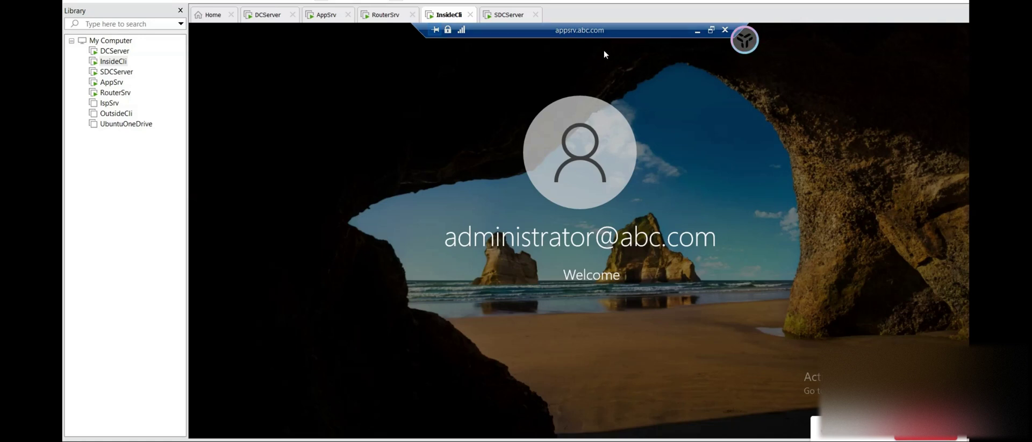
- Use Ctrl+Alt+Del and Switch user to sign back into the AppSrv remote session with the administrator password
left_click(240, 1)
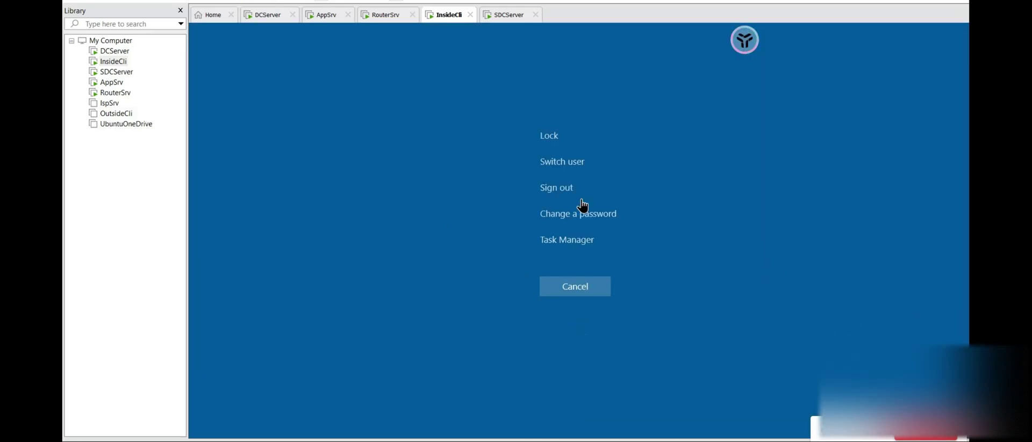
left_click(575, 163)
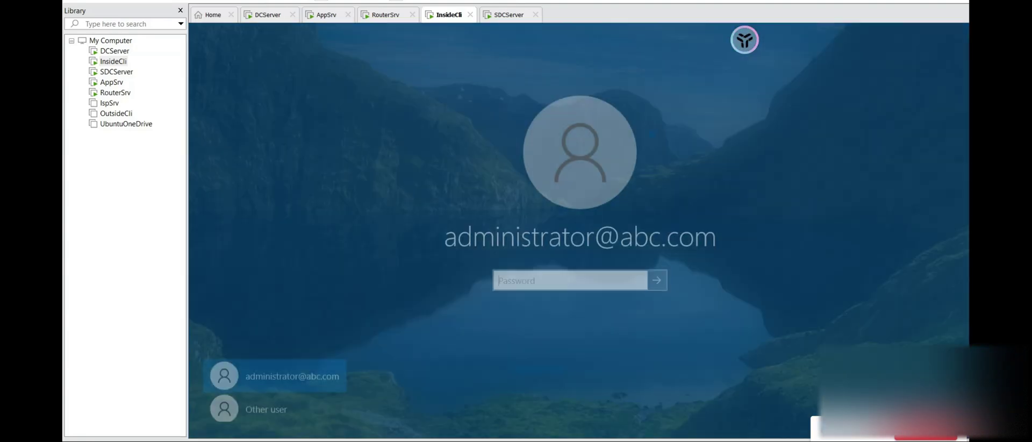
type("•••••••••••")
key("Return")
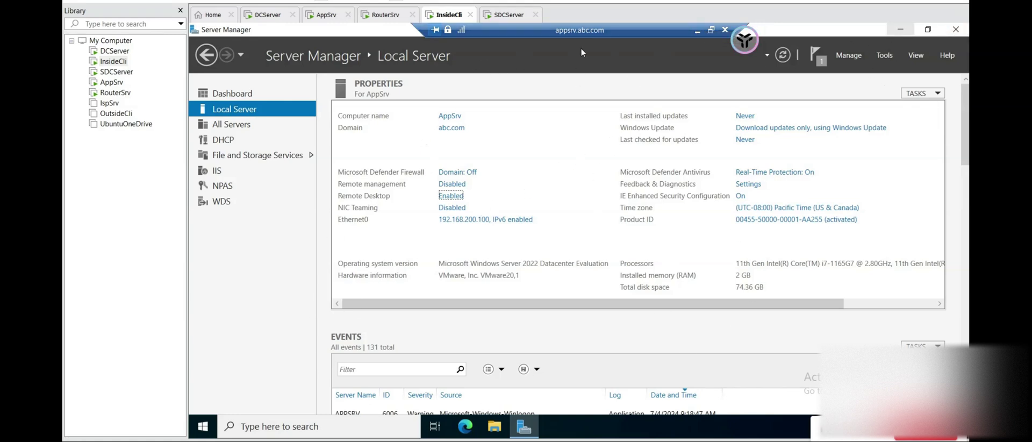
- Minimize Server Manager on AppSrv, then launch and close Windows PowerShell from Start
left_click(906, 35)
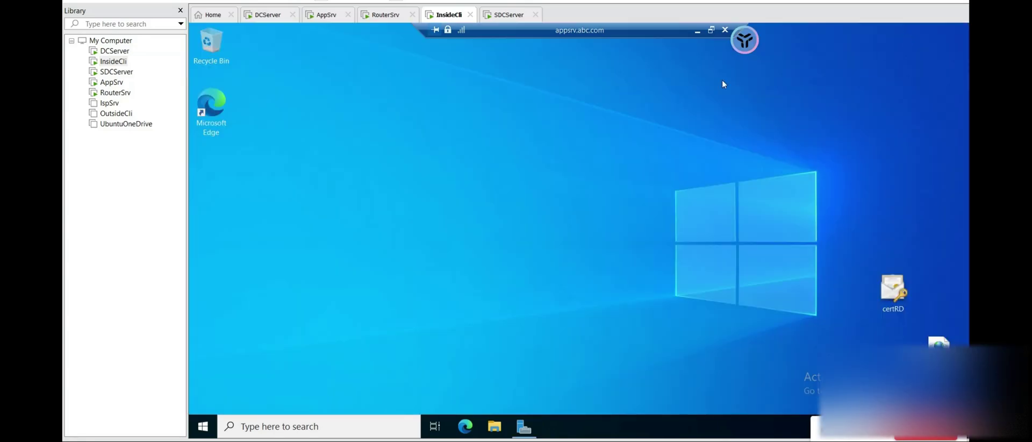
left_click(520, 428)
left_click(889, 38)
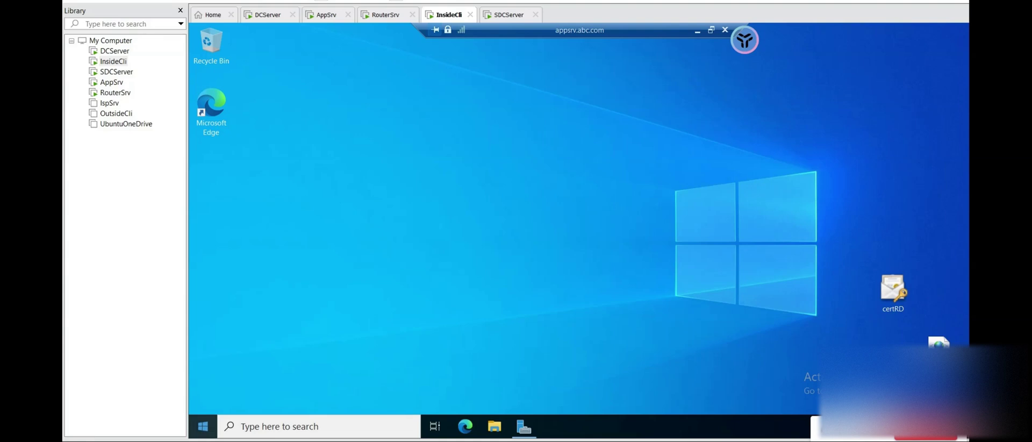
left_click(203, 427)
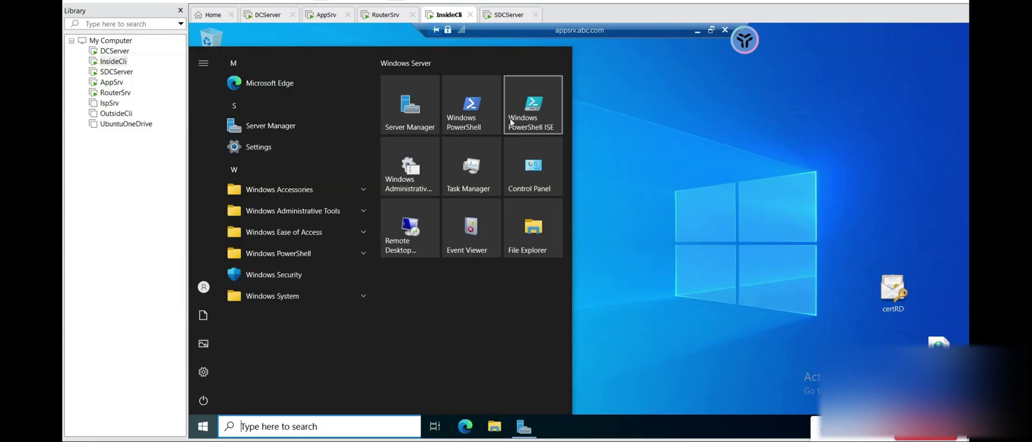
left_click(481, 115)
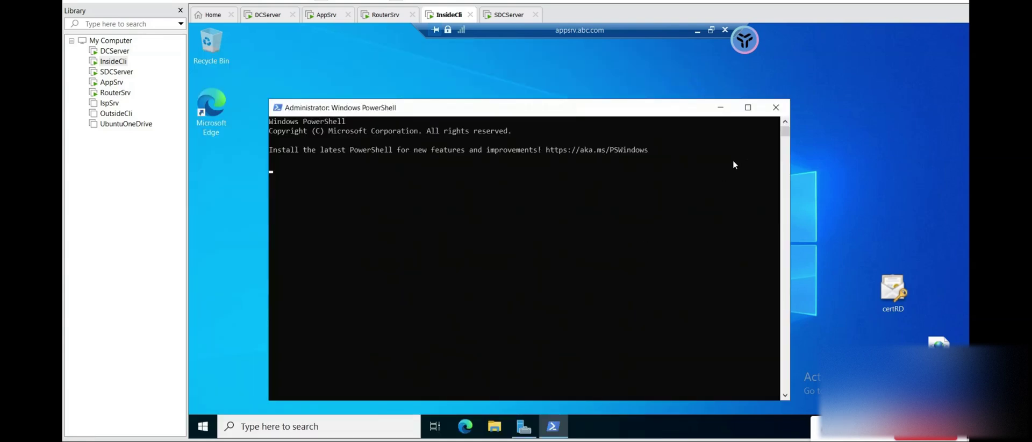
left_click(776, 107)
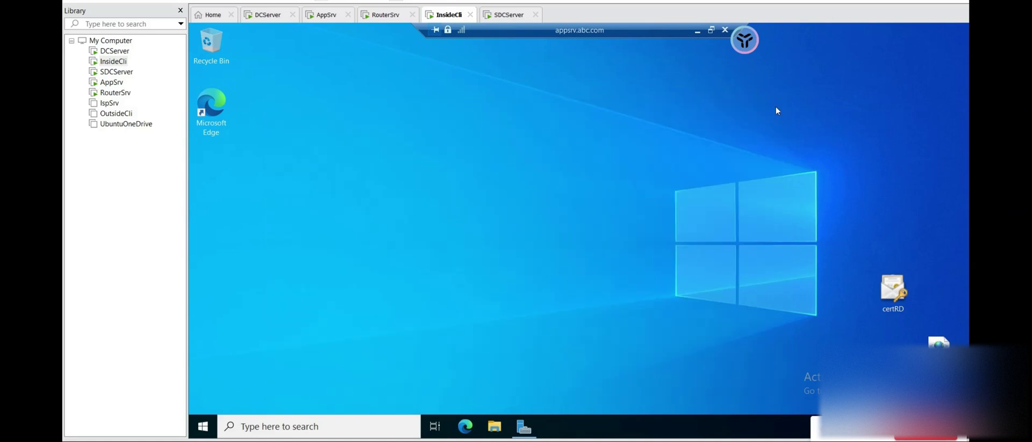
- Disconnect the remote desktop session to AppSrv from the connection bar
left_click(725, 30)
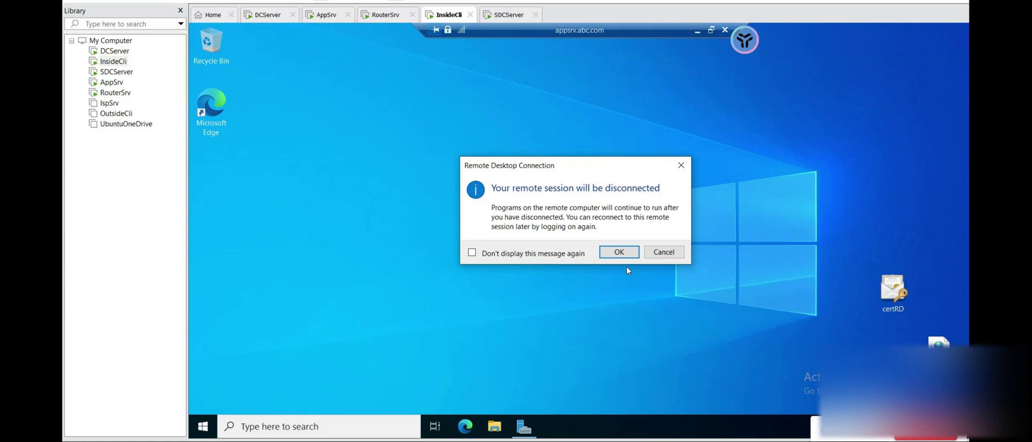
left_click(629, 252)
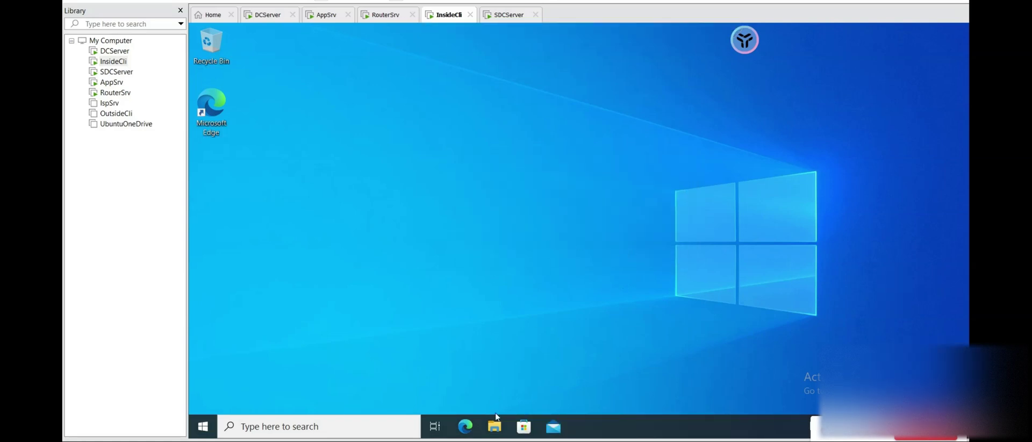
mouse_move(465, 426)
left_click(501, 440)
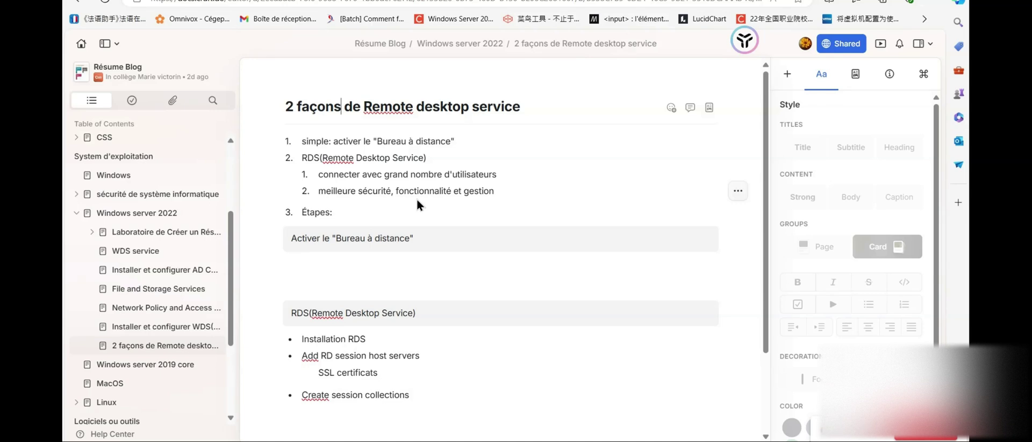
left_click(417, 204)
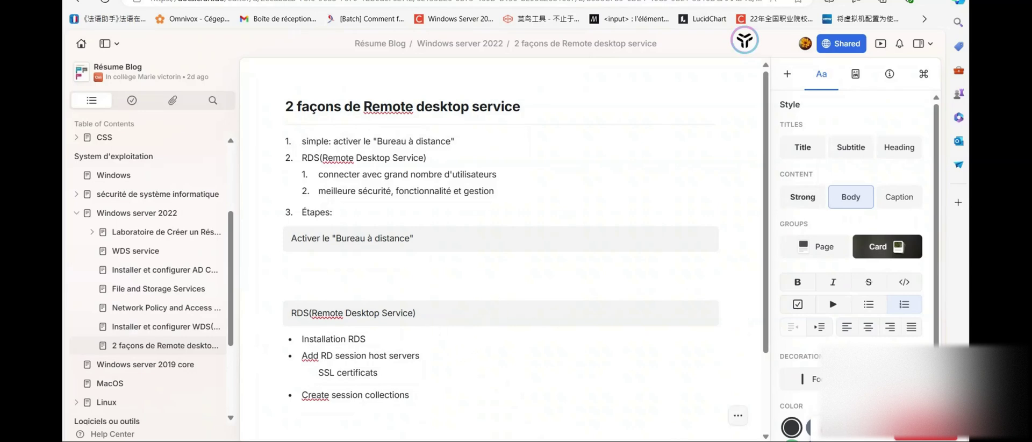
mouse_move(677, 441)
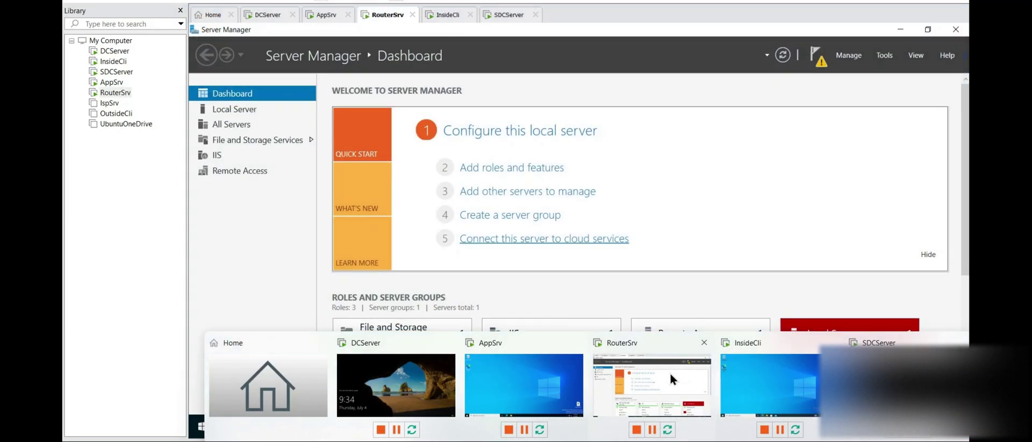
- Bring up RouterSrv's Server Manager dashboard after briefly viewing the AppSrv tab
left_click(670, 371)
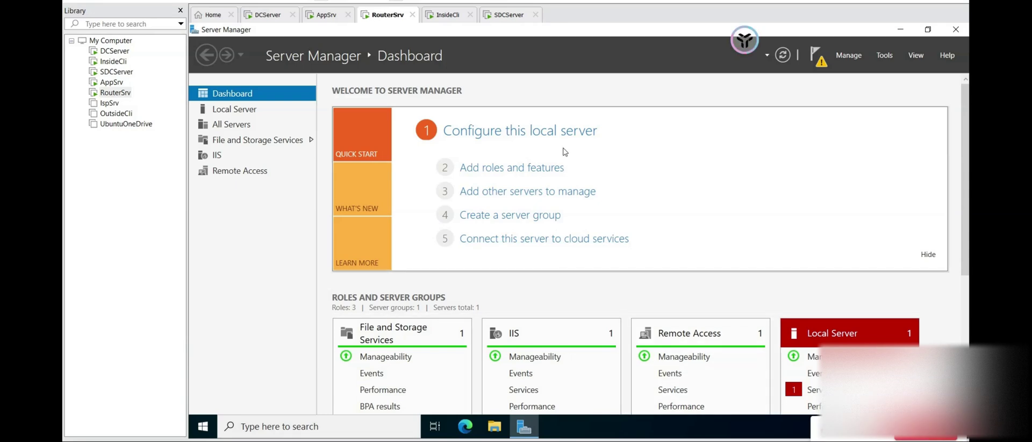
left_click(326, 16)
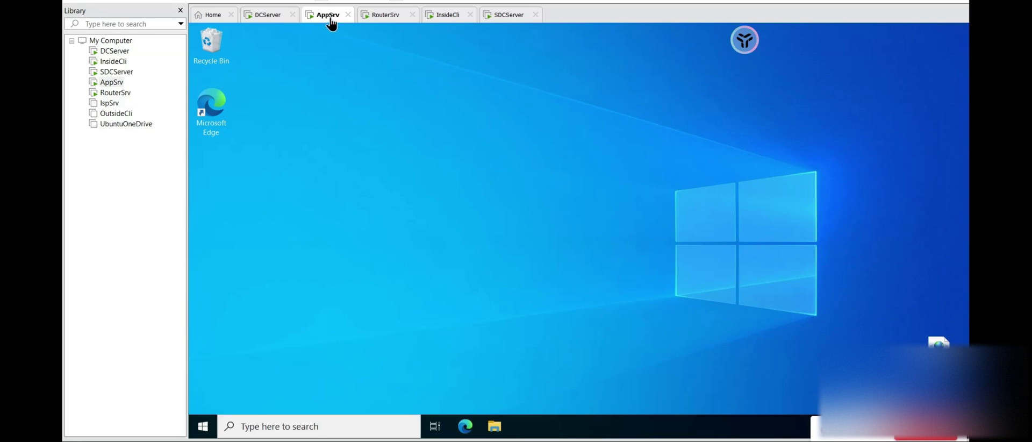
left_click(382, 18)
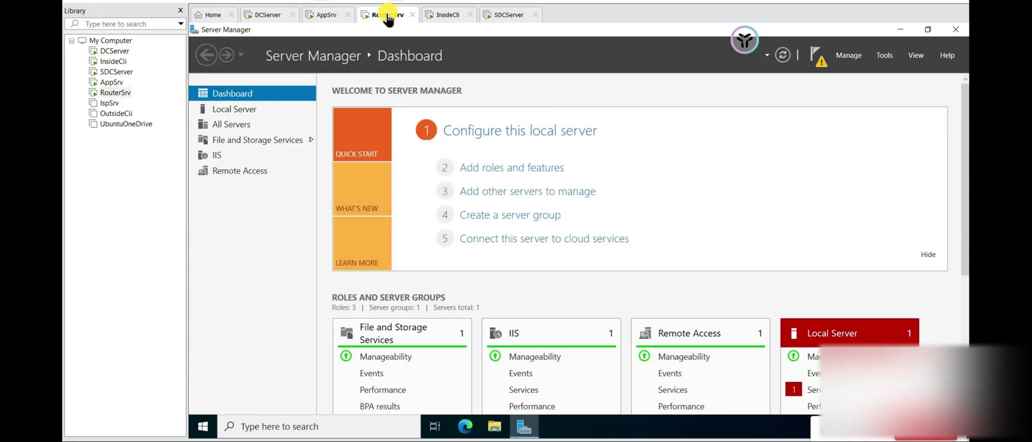
- In Add Roles and Features, choose Remote Desktop Services installation, Quick Start, and session-based desktop deployment
left_click(537, 173)
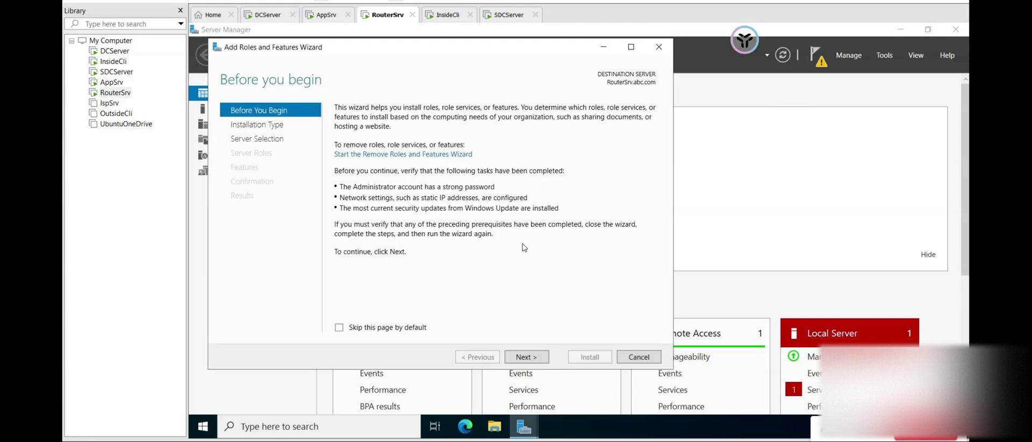
left_click(529, 359)
left_click(529, 358)
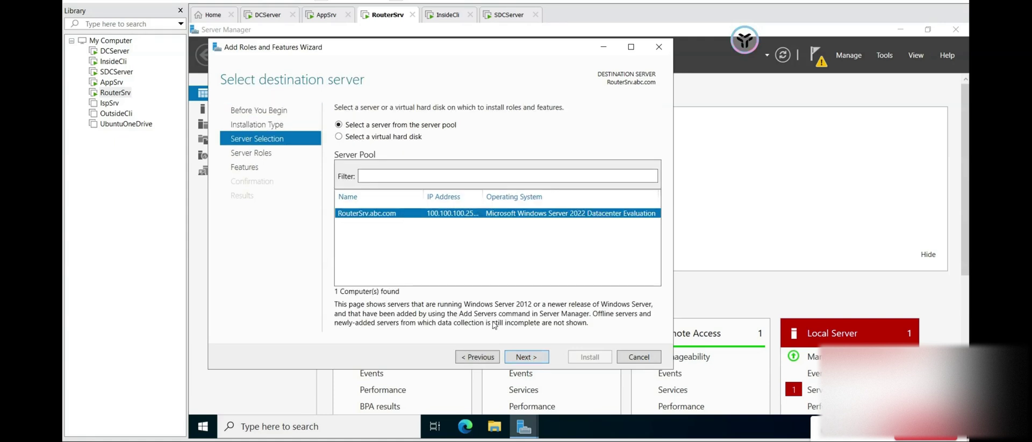
left_click(467, 352)
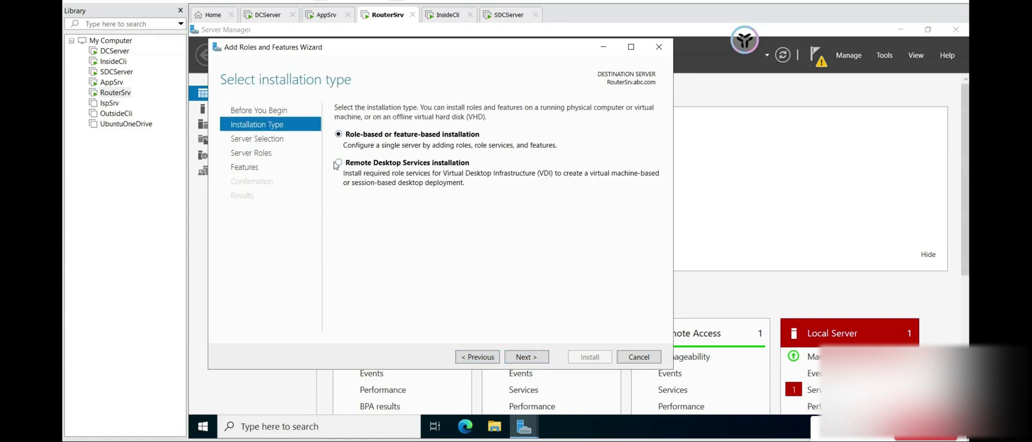
left_click(405, 173)
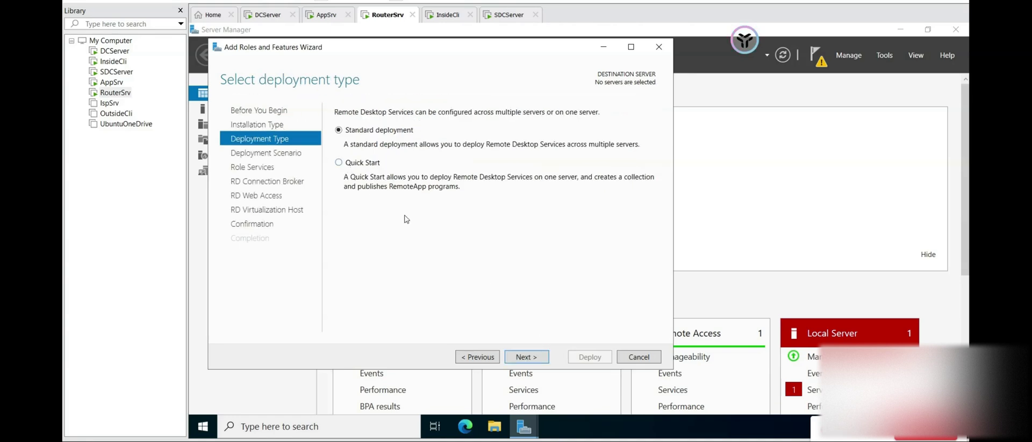
left_click(339, 163)
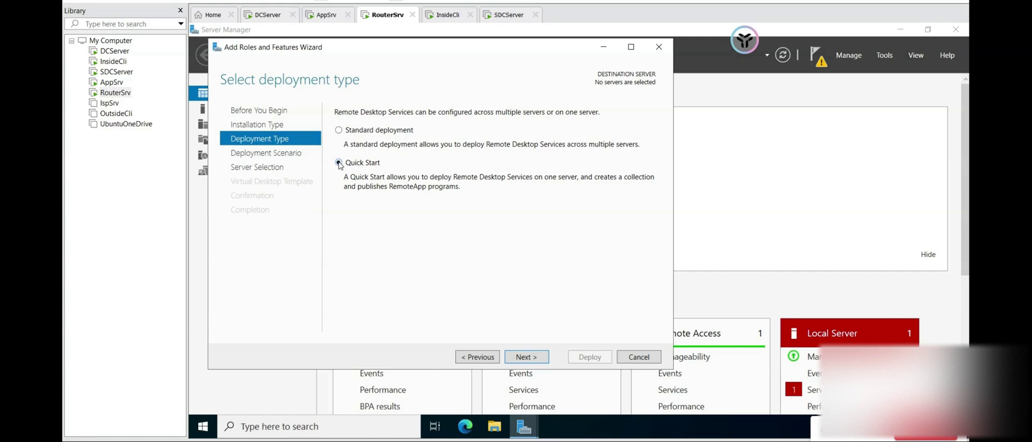
left_click(526, 357)
left_click(339, 176)
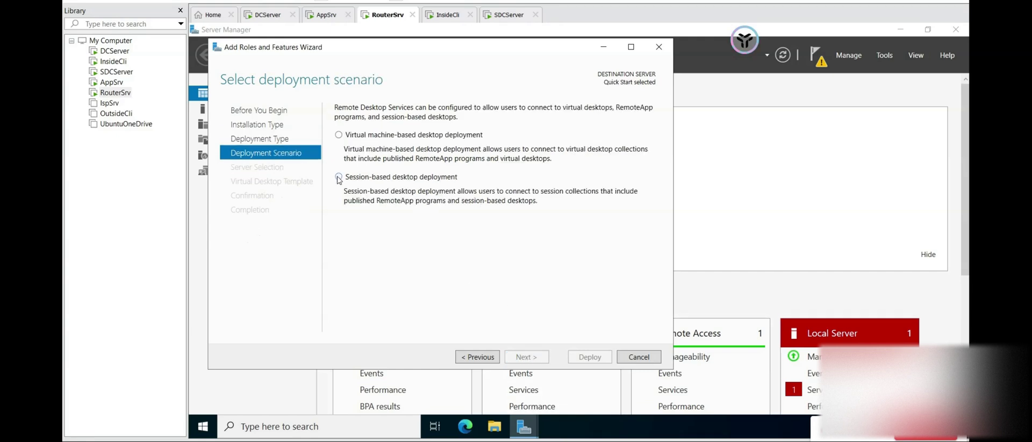
- Select RouterSrv as the server, allow automatic restart, and deploy the RDS role services
left_click(534, 358)
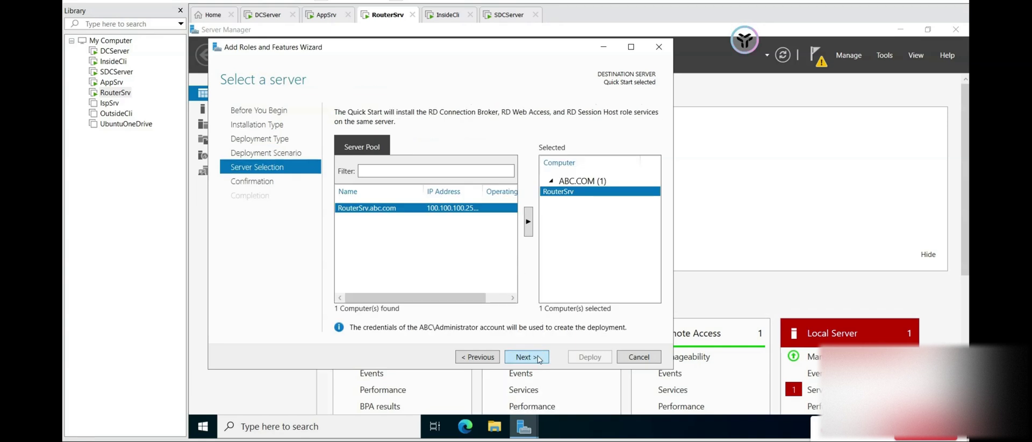
left_click(539, 359)
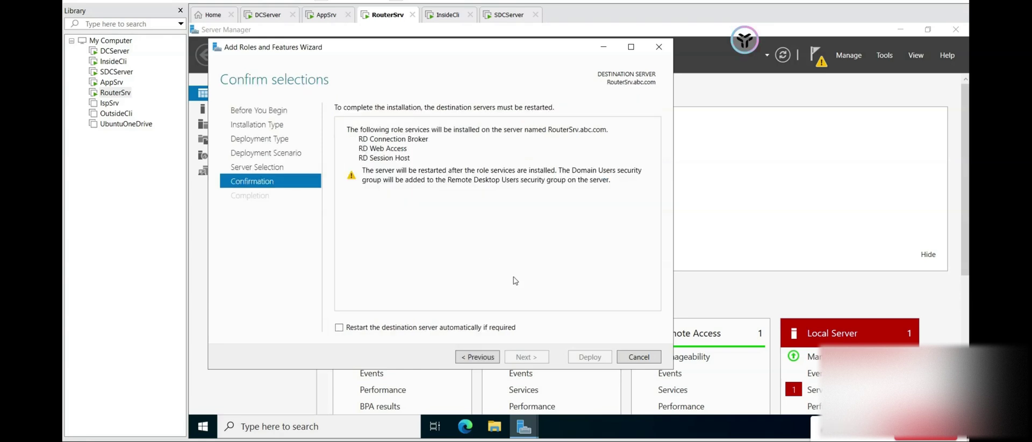
left_click(393, 328)
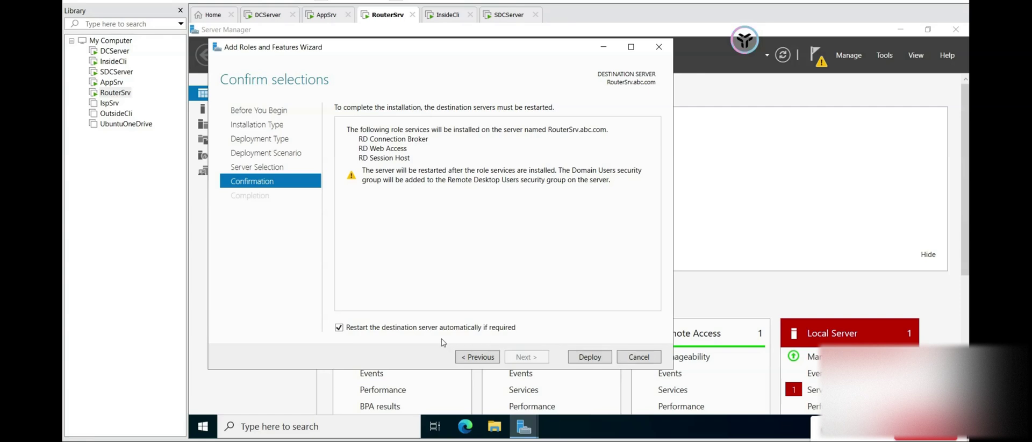
left_click(590, 357)
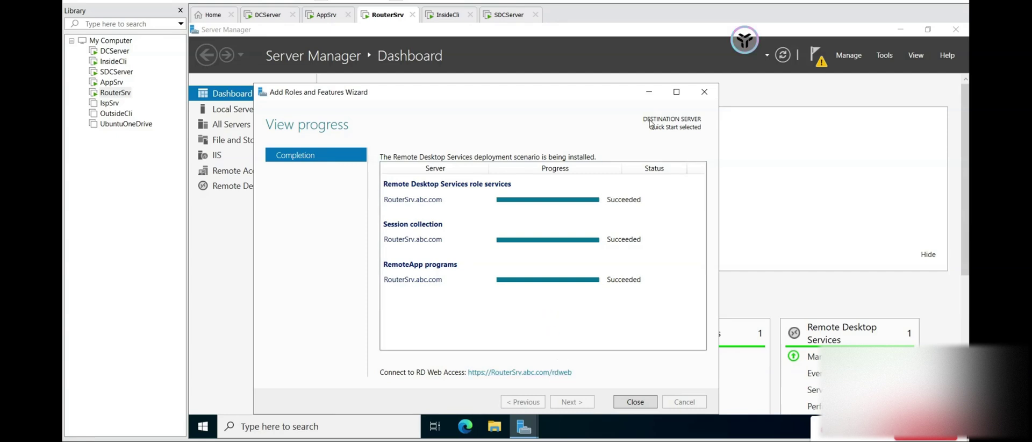
- After all RDS parts show Succeeded, follow the Connect to RD Web Access link
left_click(650, 92)
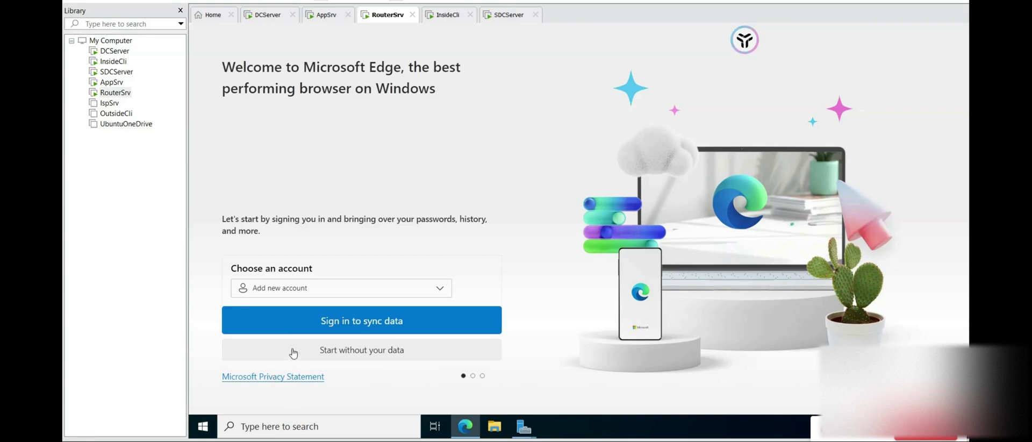
- Finish Edge's first-run setup without syncing data and start browsing
left_click(361, 357)
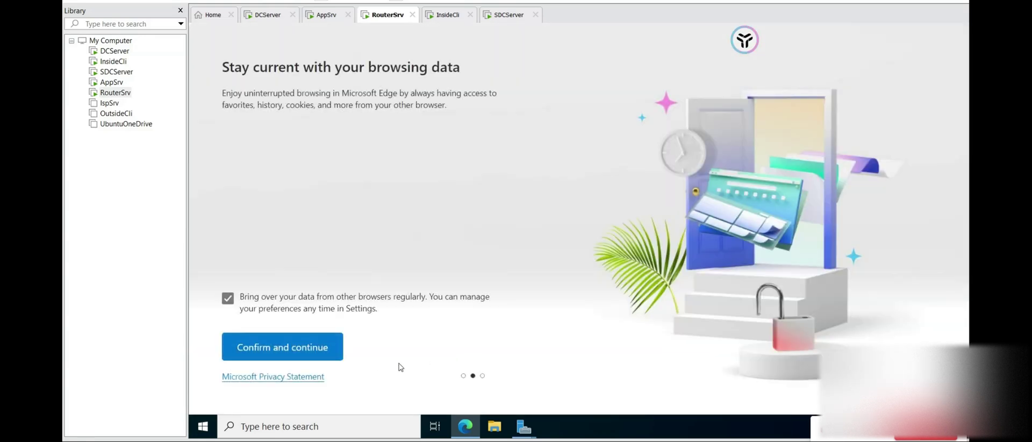
left_click(312, 348)
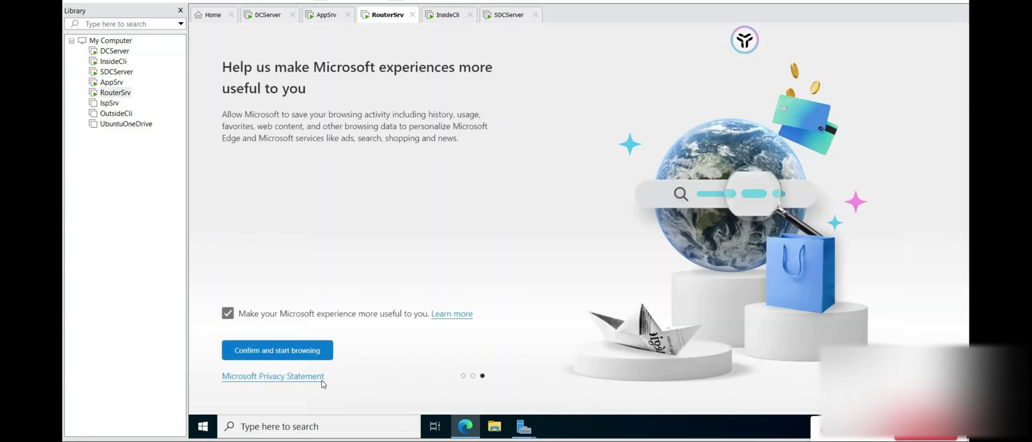
left_click(302, 358)
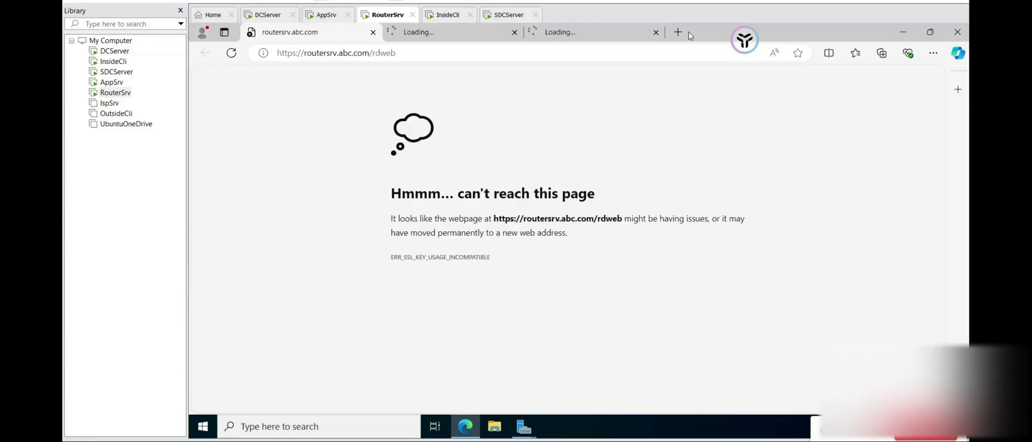
- Close the two extra loading tabs and the Edge window after the rdweb page fails
left_click(655, 33)
left_click(515, 32)
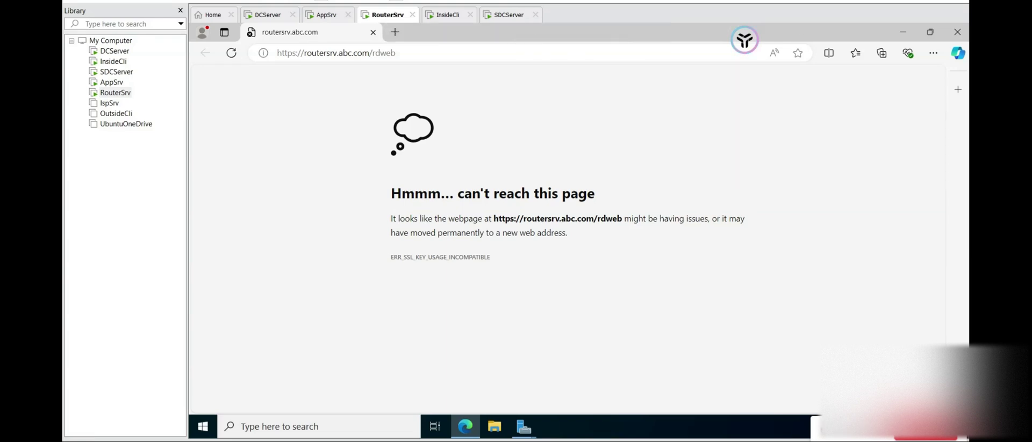
left_click(957, 33)
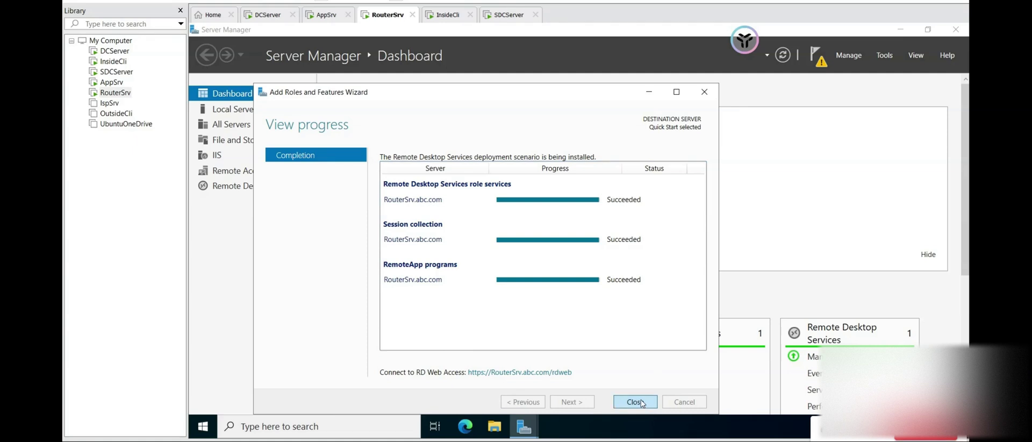
- Close the deployment wizard, open the Remote Desktop Services overview, and cancel the Add RD Session Host servers wizard
left_click(635, 402)
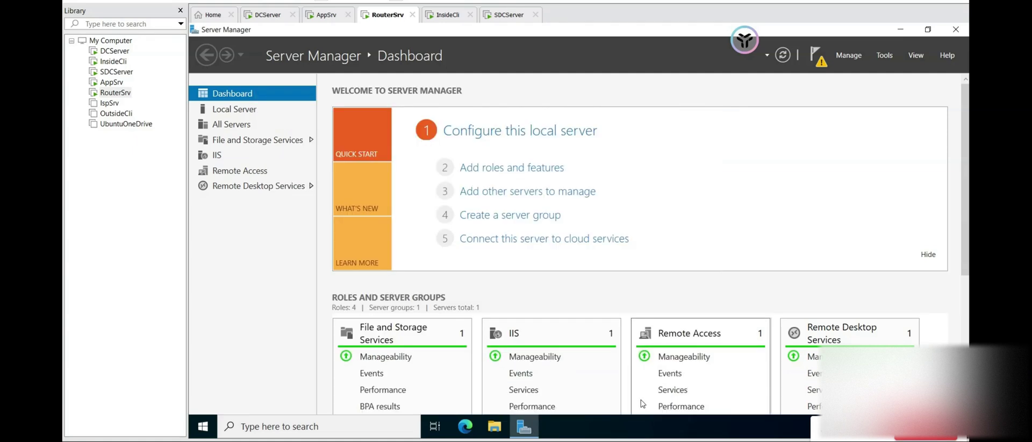
left_click(237, 191)
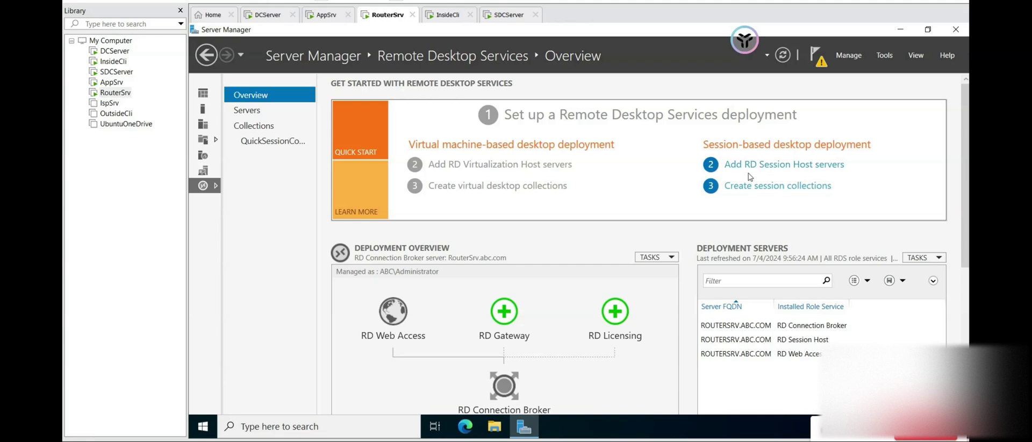
left_click(796, 171)
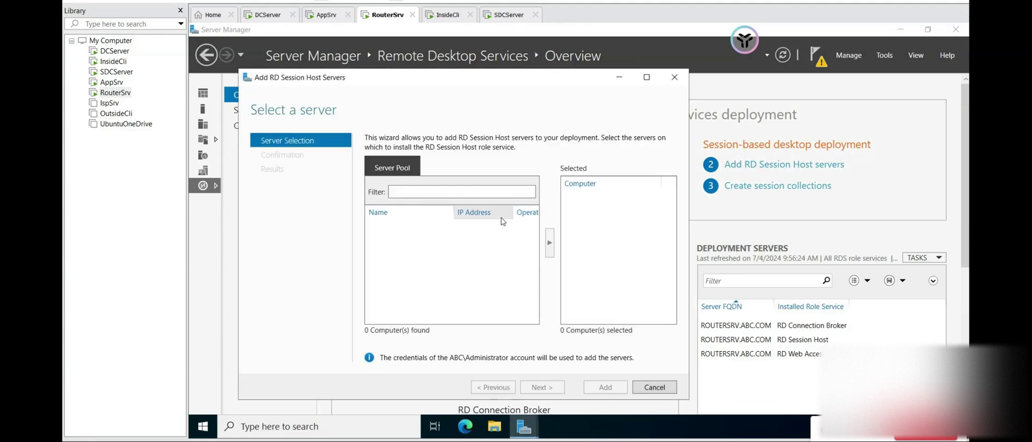
left_click(670, 388)
left_click(639, 266)
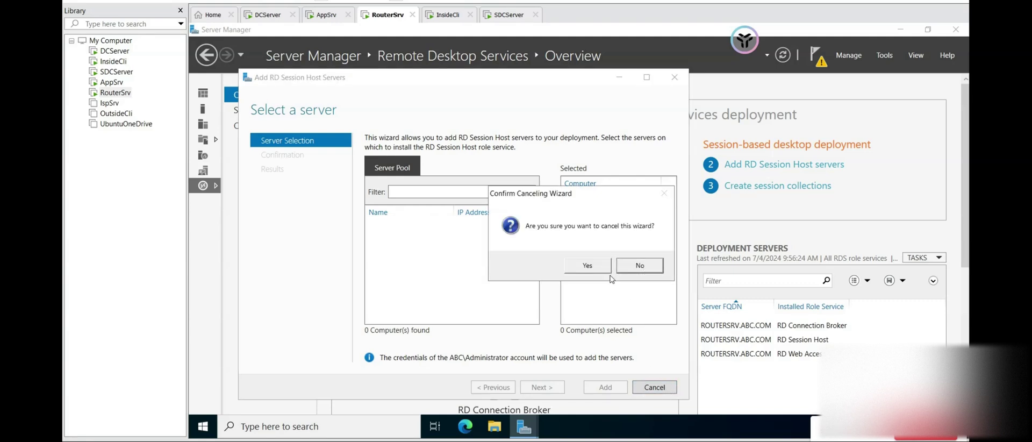
left_click(654, 387)
left_click(588, 266)
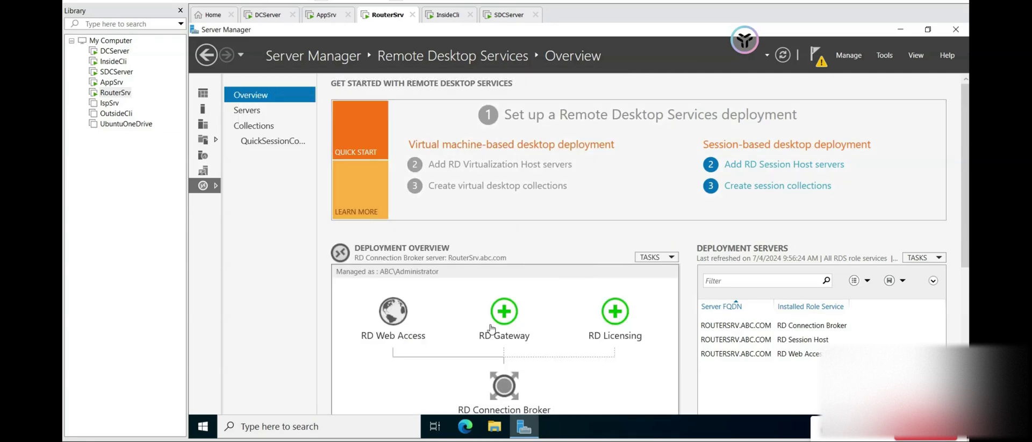
left_click(495, 311)
- Add RouterSrv as the RD Gateway server with certificate name routersrv.abc.com and start installing
left_click(564, 258)
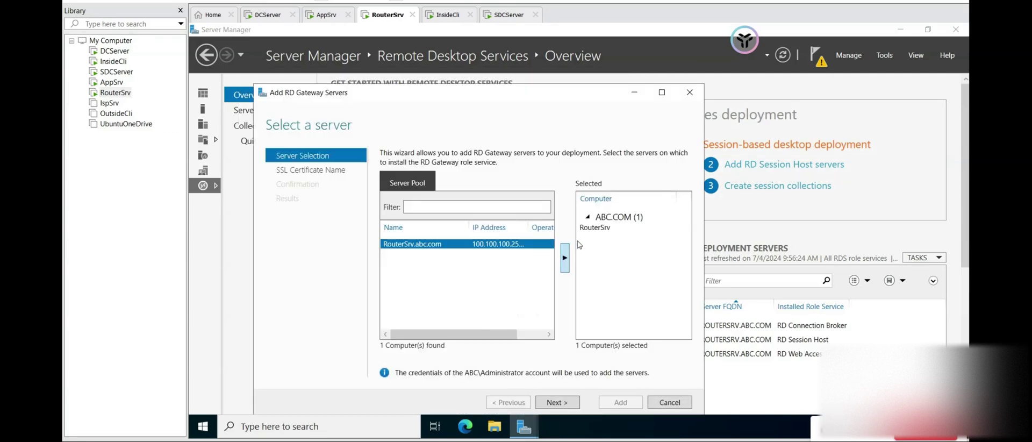
left_click(559, 403)
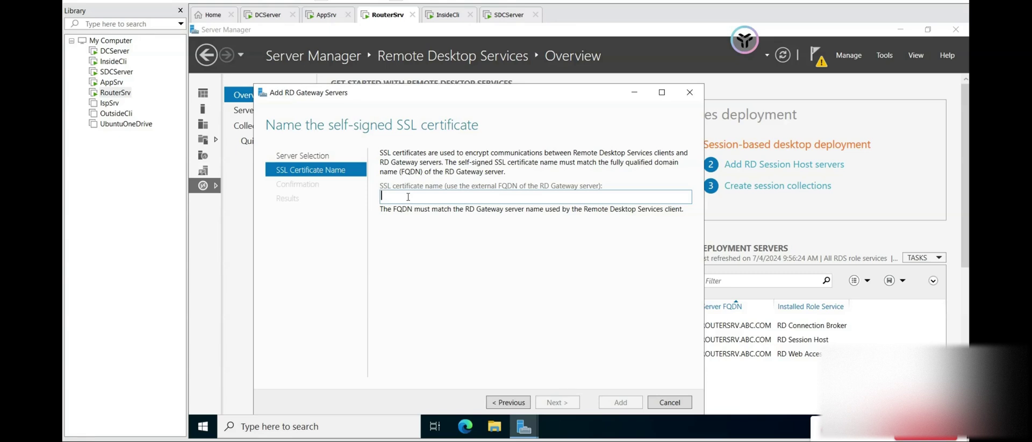
left_click_drag(543, 97, 497, 90)
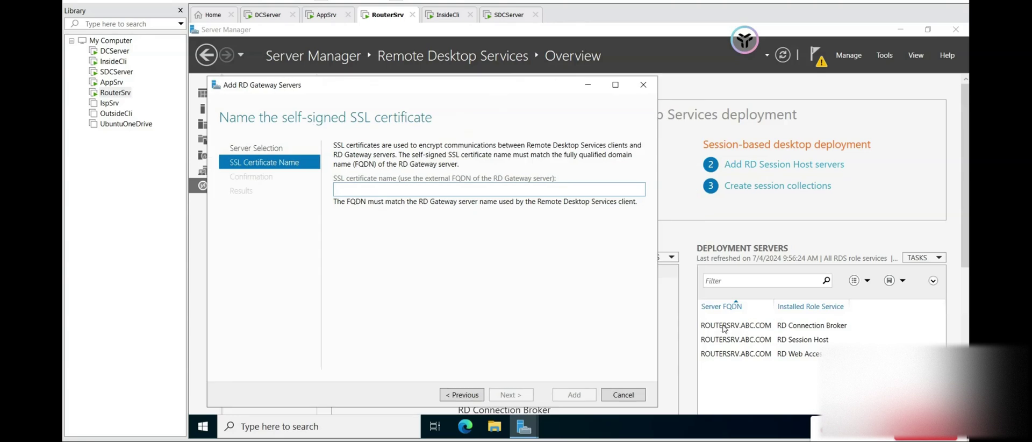
left_click(464, 191)
type("routersrv")
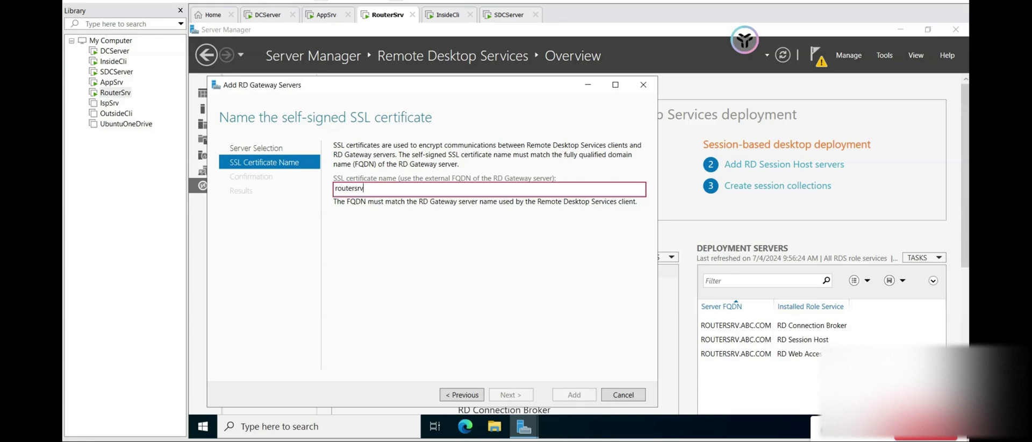
type(".abc")
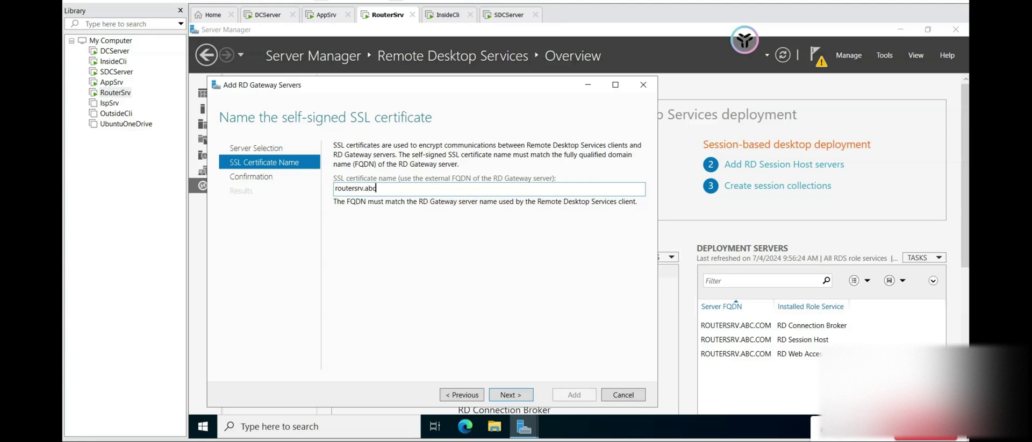
type(".com")
left_click(516, 397)
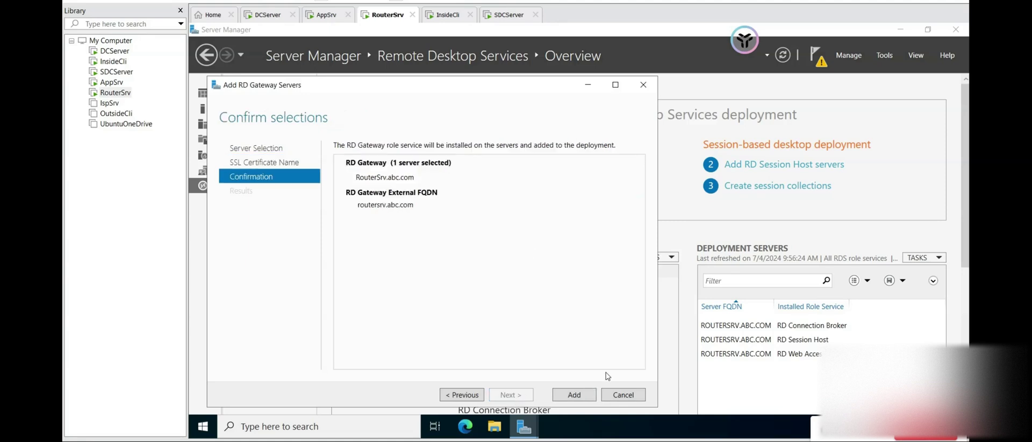
left_click(574, 398)
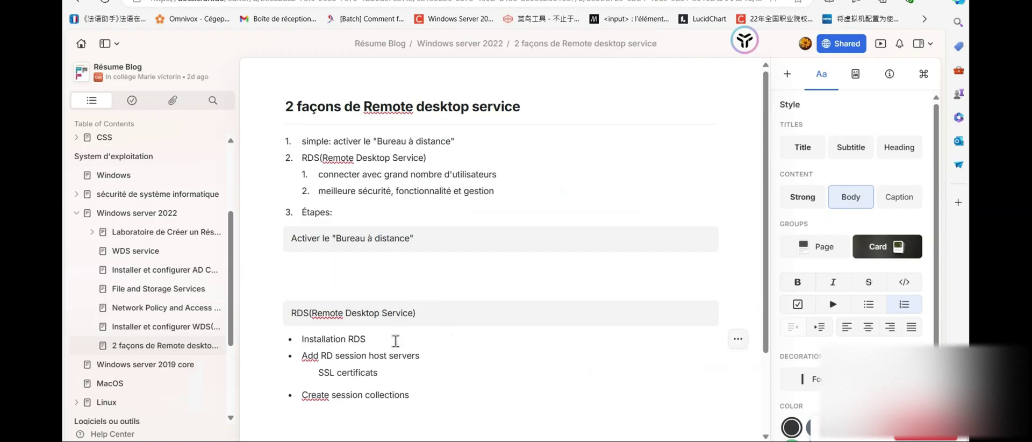
- Replace 'session host servers' with 'gateway server' in the notes step
left_click_drag(421, 356, 329, 371)
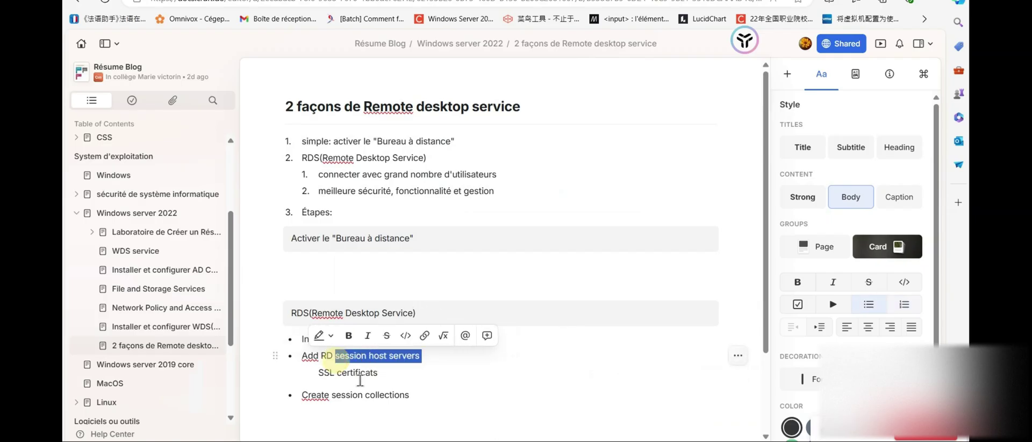
type("gate")
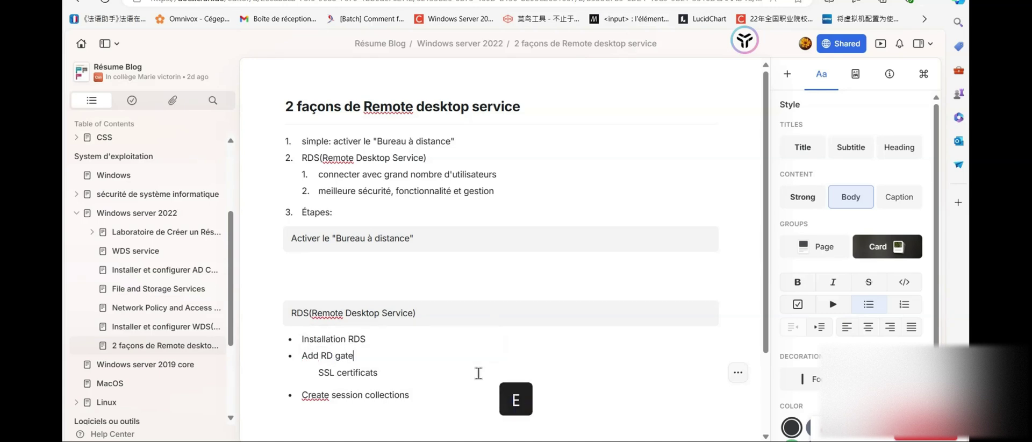
type("way ser")
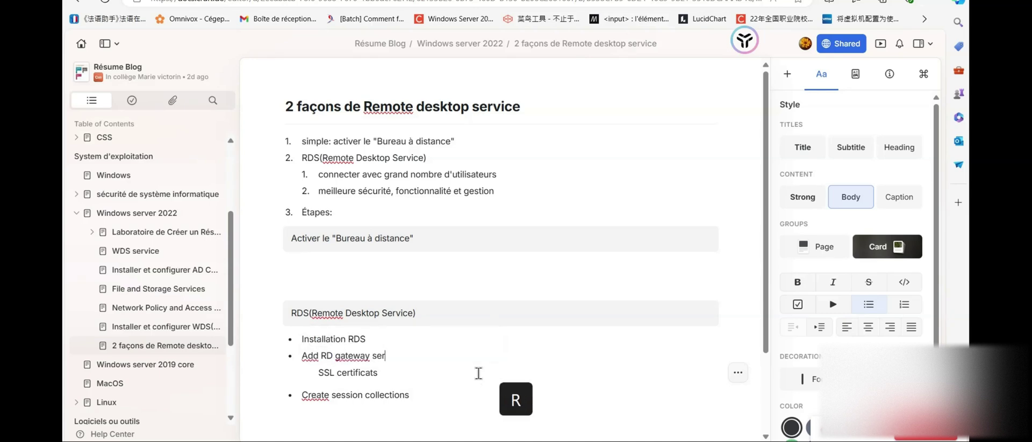
type("ver")
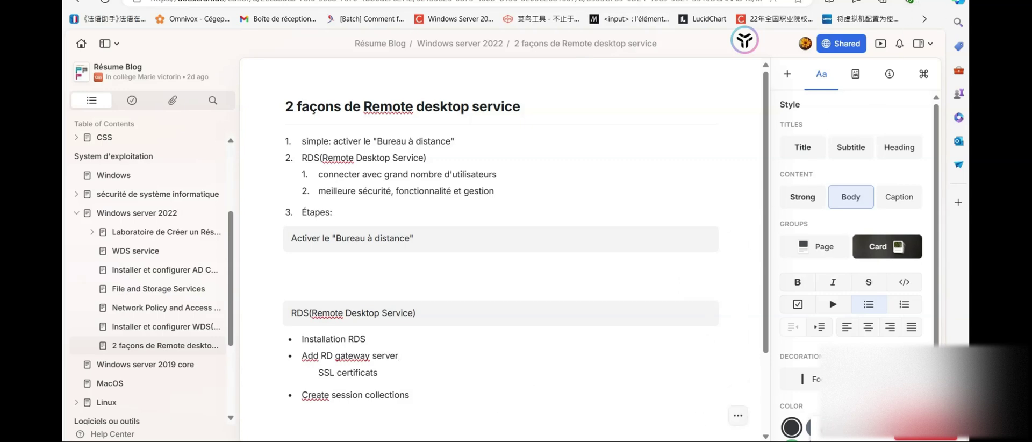
- Return to RouterSrv and wait for the RD Gateway installation to show Succeeded
mouse_move(588, 441)
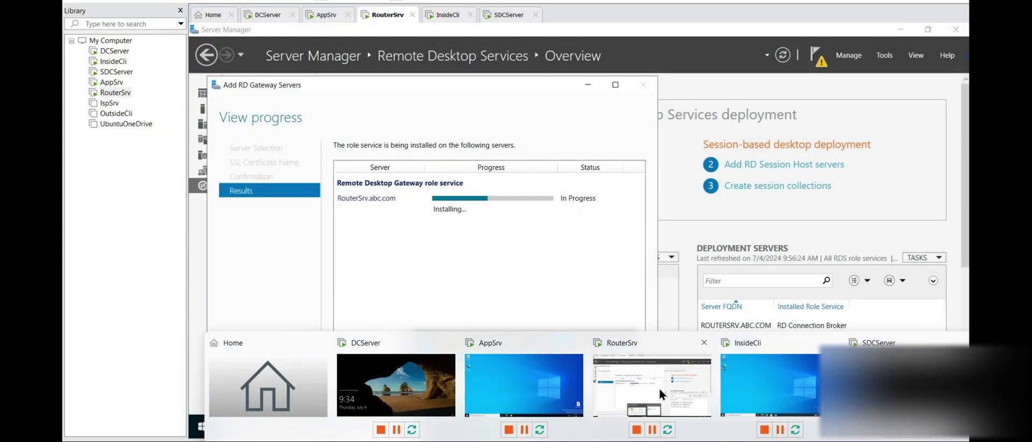
left_click(659, 386)
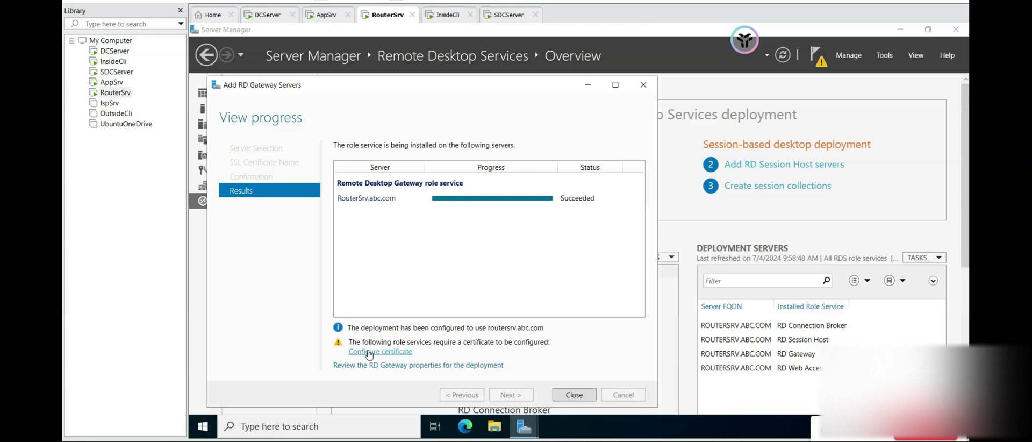
- In the deployment certificates, start a new certificate named routersrv.abc.com
left_click(393, 353)
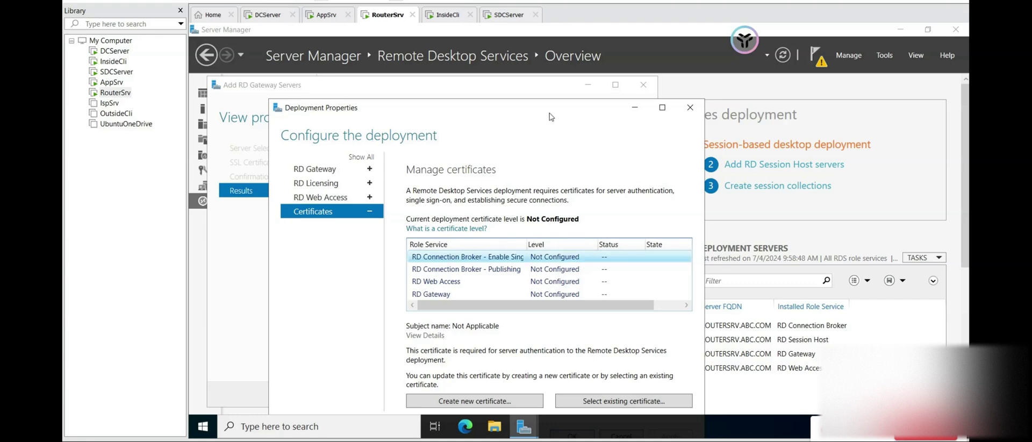
left_click_drag(542, 108, 525, 80)
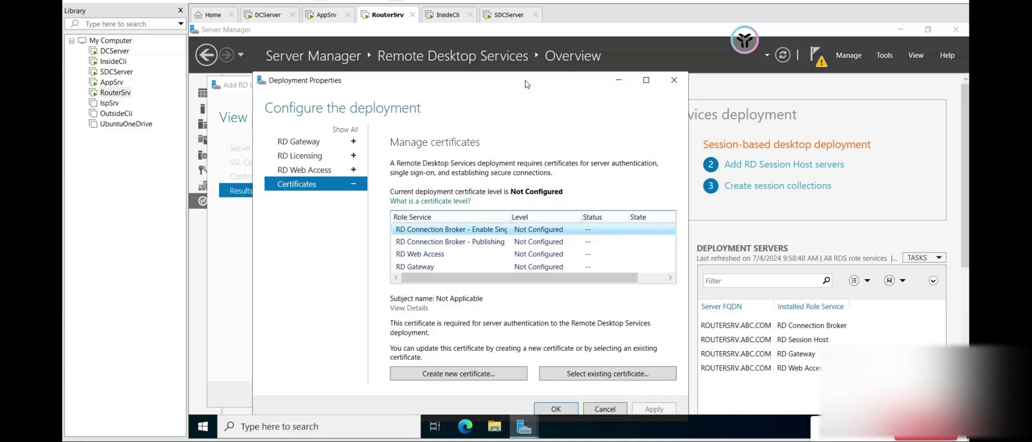
left_click(489, 377)
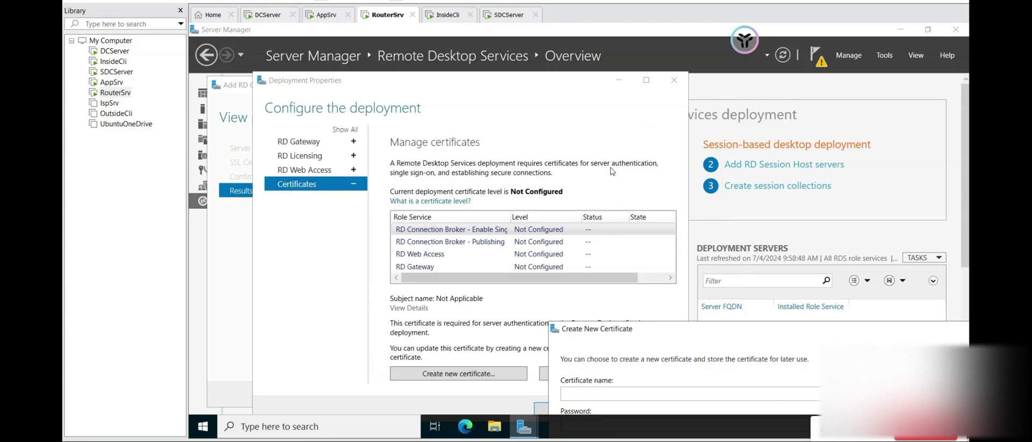
left_click_drag(692, 329, 376, 94)
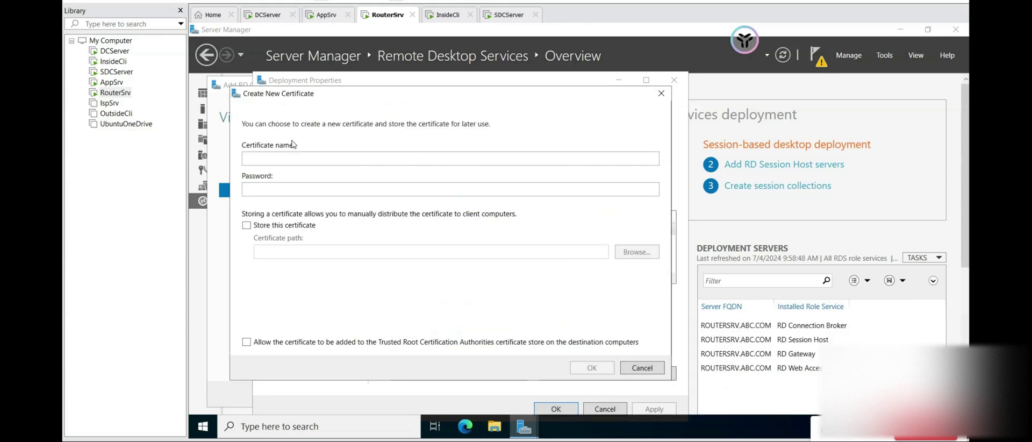
left_click(297, 157)
type("ro")
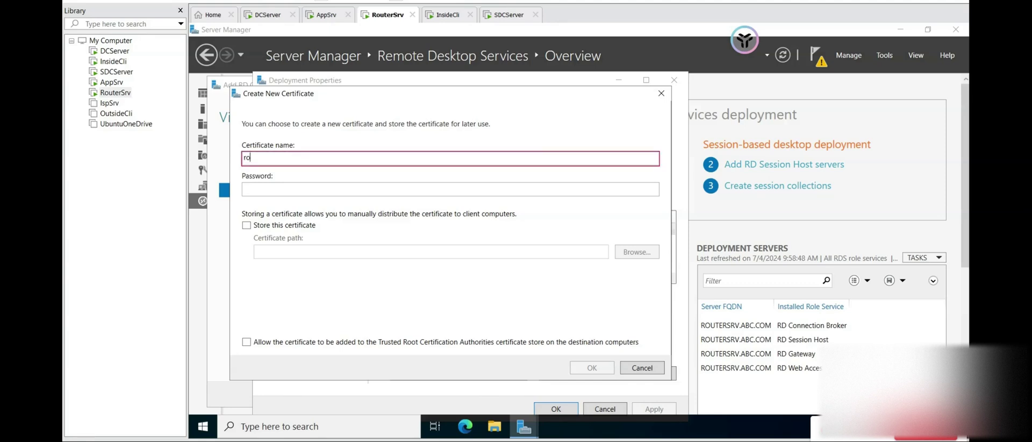
type("utersrv.abc.com")
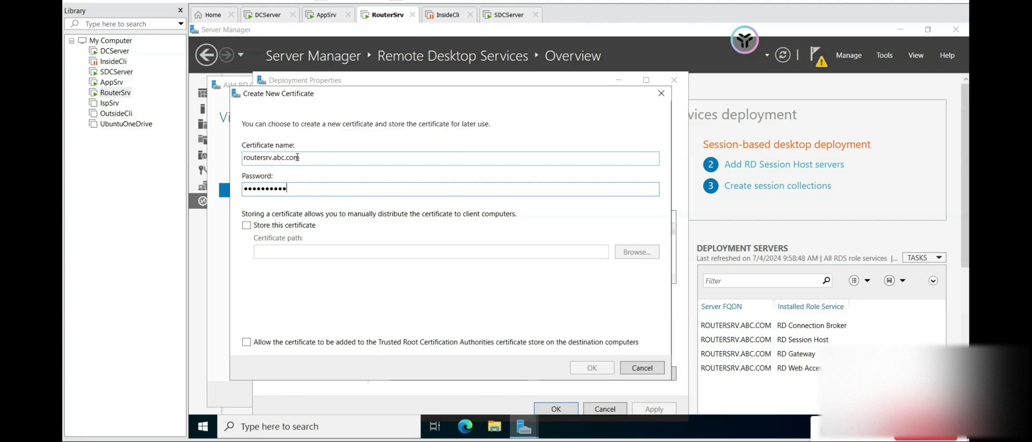
- Fix the password, store the certificate as certsRD.pfx on the Desktop, and create it
key("BackSpace")
key("BackSpace")
key("BackSpace")
key("BackSpace")
key("BackSpace")
key("BackSpace")
key("BackSpace")
left_click(247, 225)
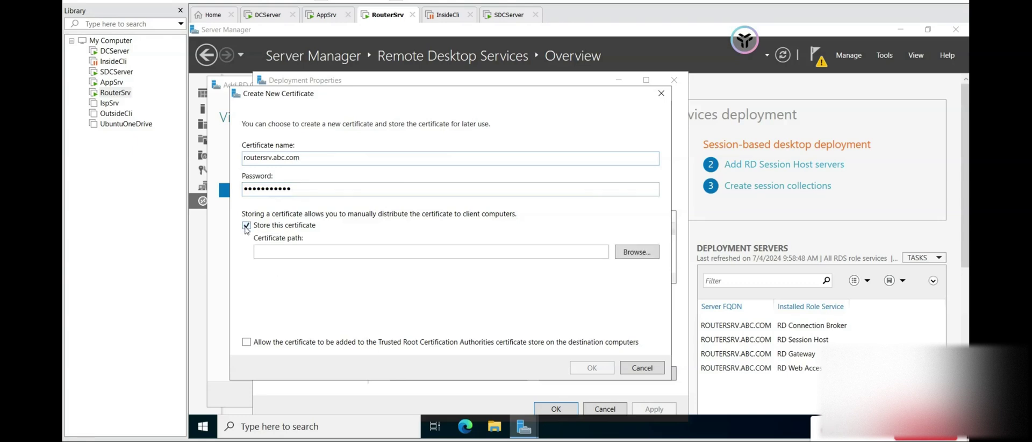
left_click(644, 255)
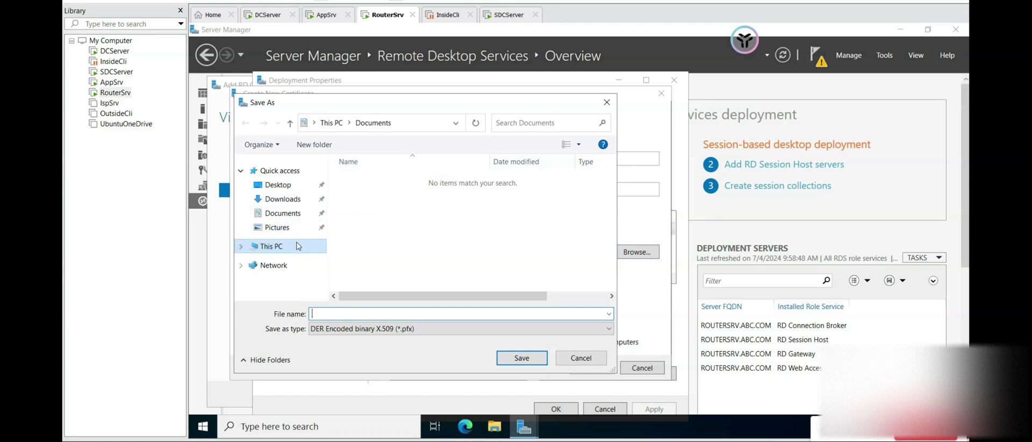
left_click(281, 187)
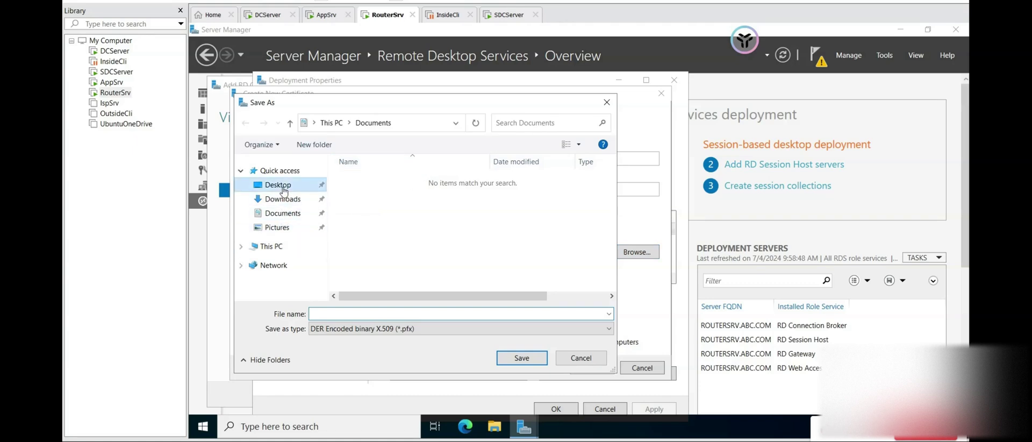
left_click(364, 313)
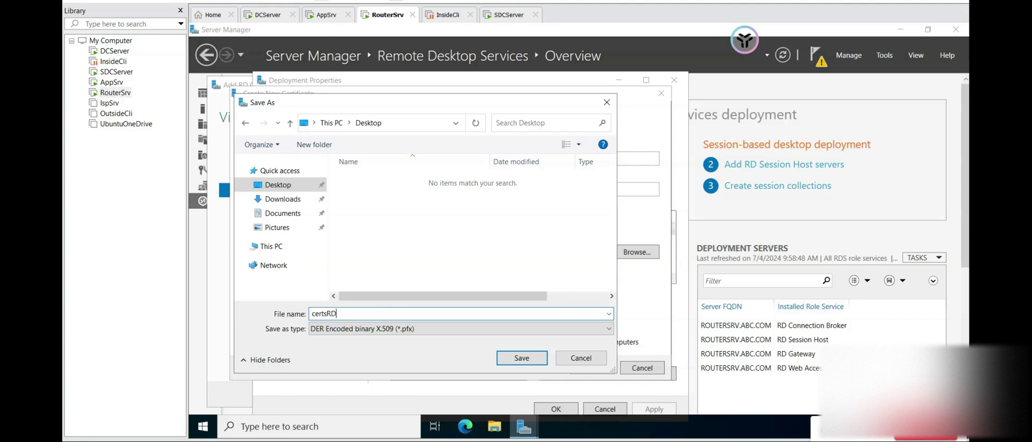
left_click(521, 358)
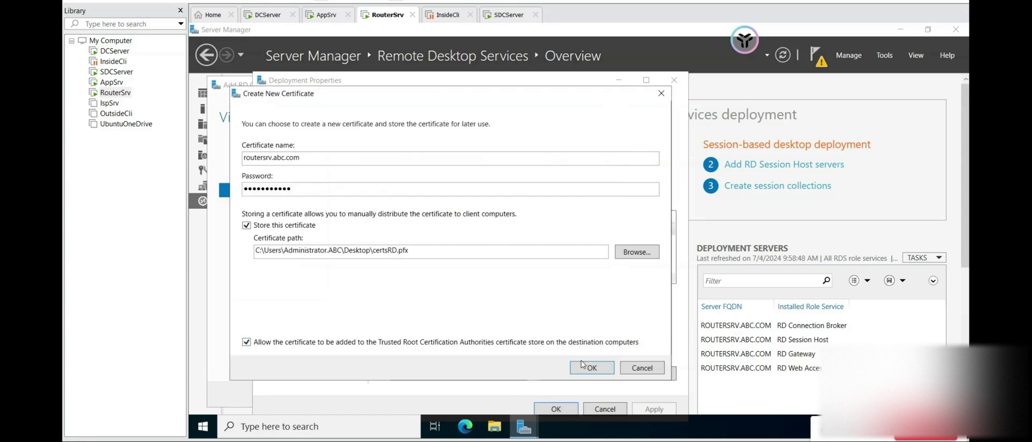
left_click(592, 368)
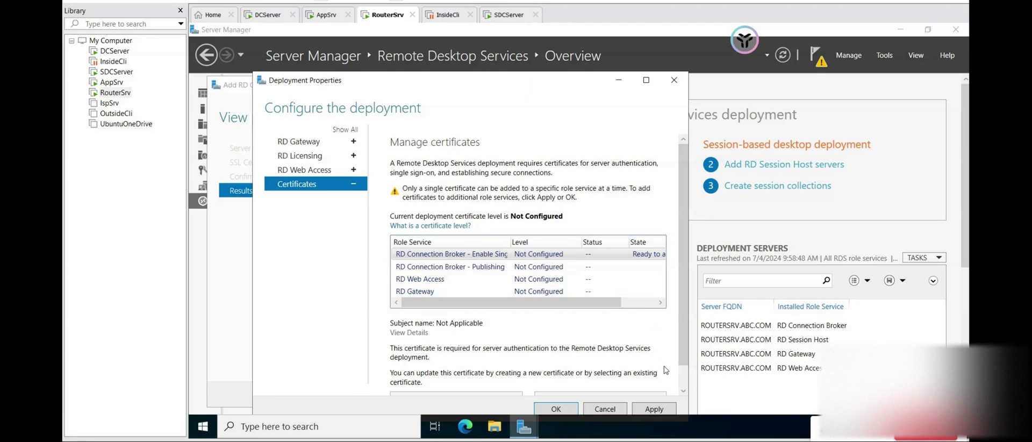
- Apply the new routersrv.abc.com certificate to the first Connection Broker role
left_click(659, 411)
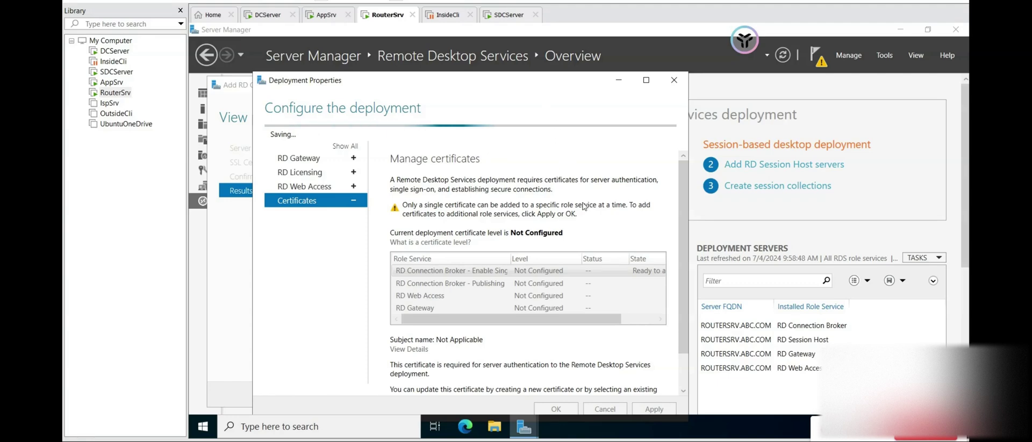
left_click_drag(484, 84, 449, 56)
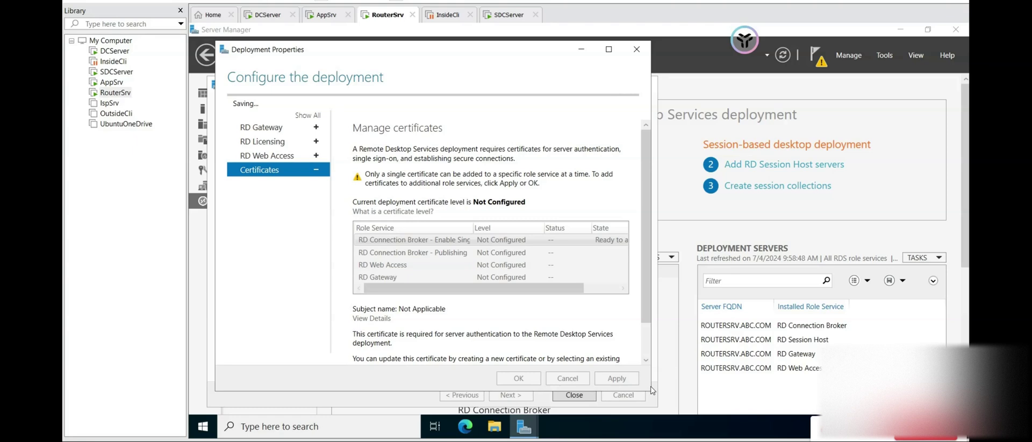
left_click_drag(651, 380, 673, 405)
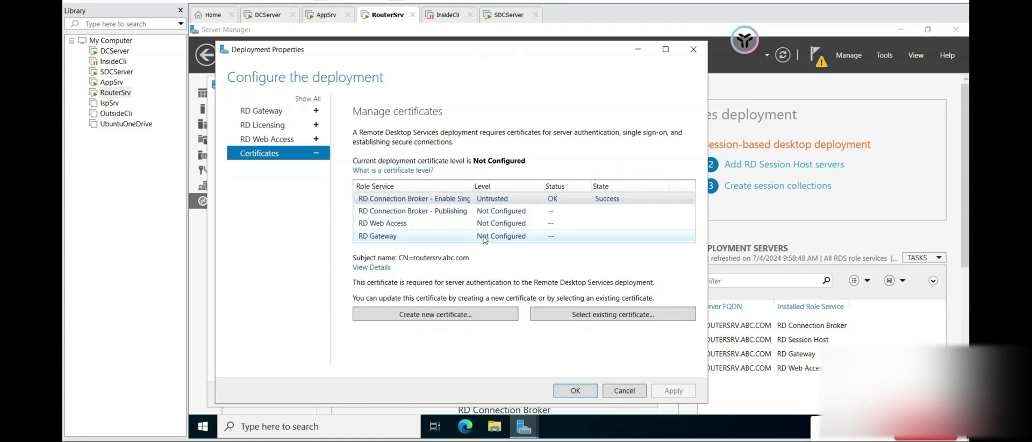
- Assign the existing certsRD.pfx, trusted, to RD Connection Broker - Publishing and apply it
left_click(457, 214)
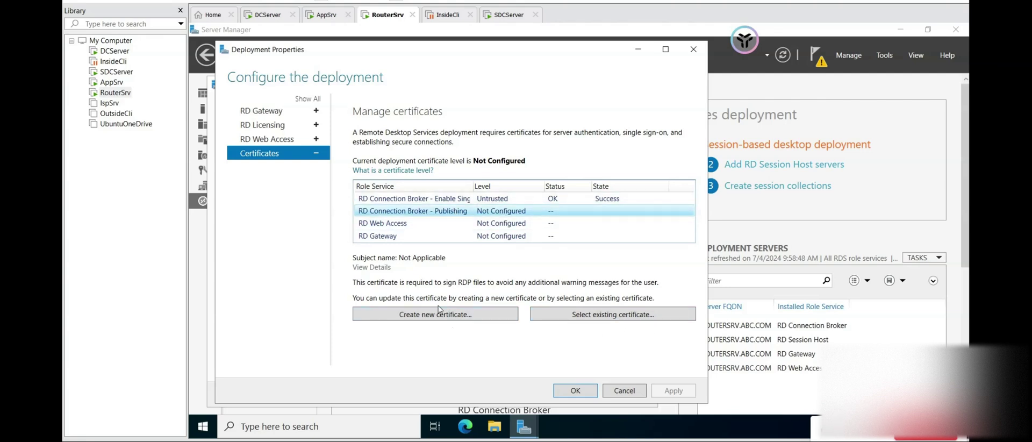
left_click(648, 316)
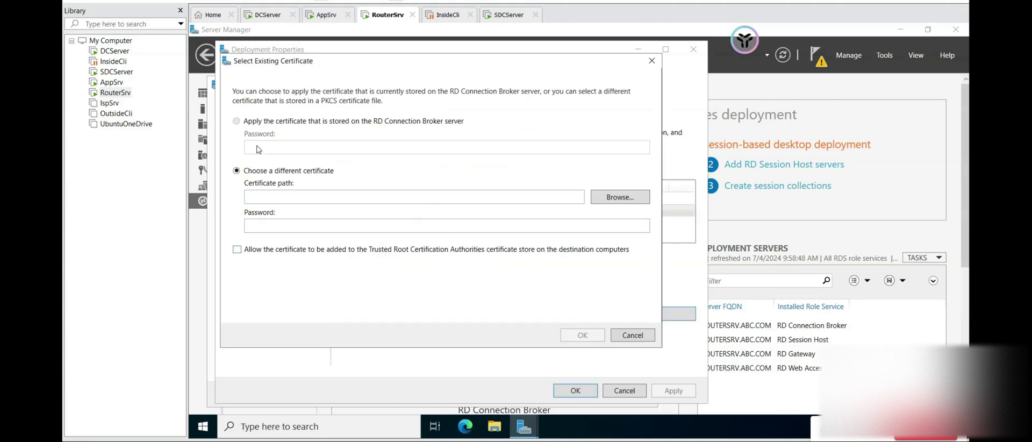
left_click(618, 197)
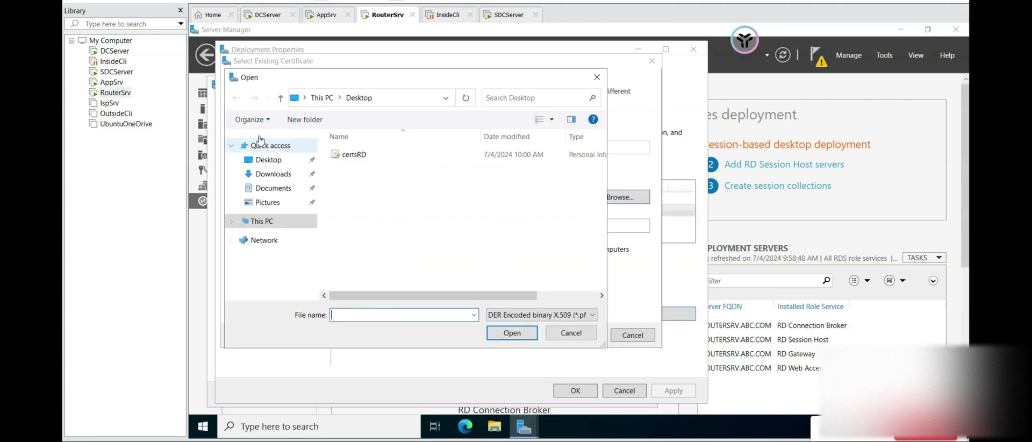
left_click(363, 159)
left_click(513, 333)
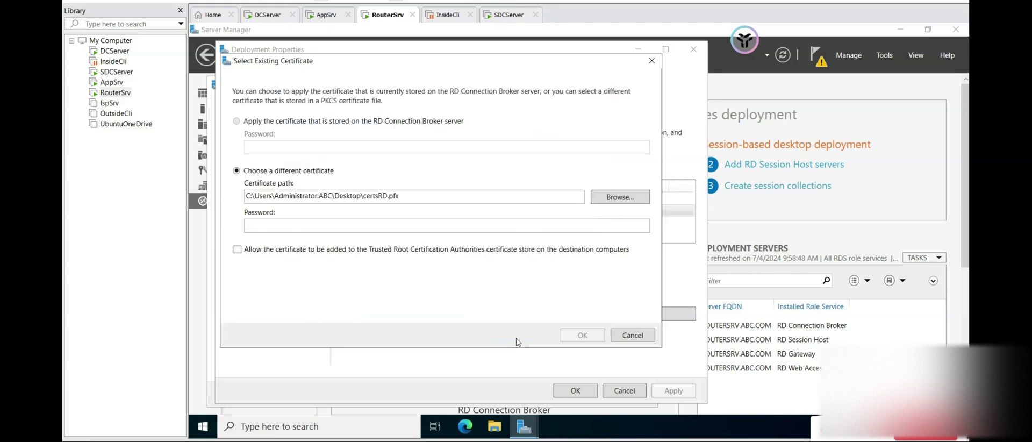
left_click(382, 227)
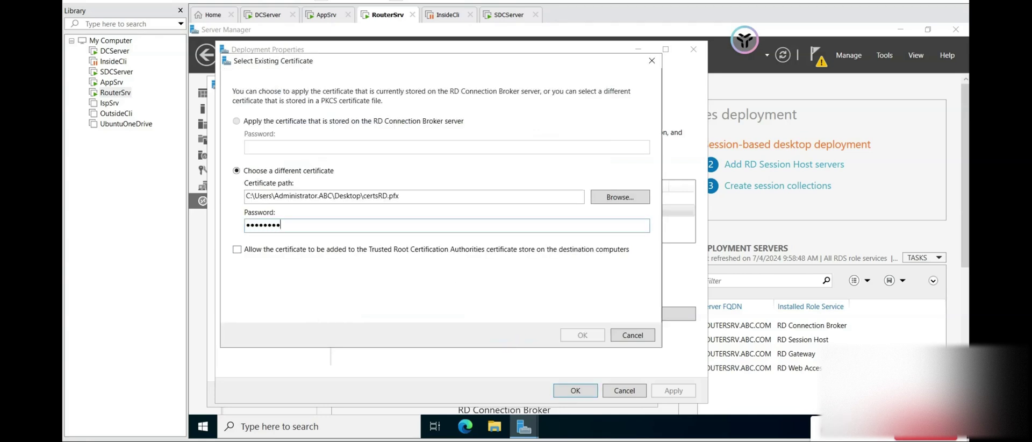
left_click(237, 249)
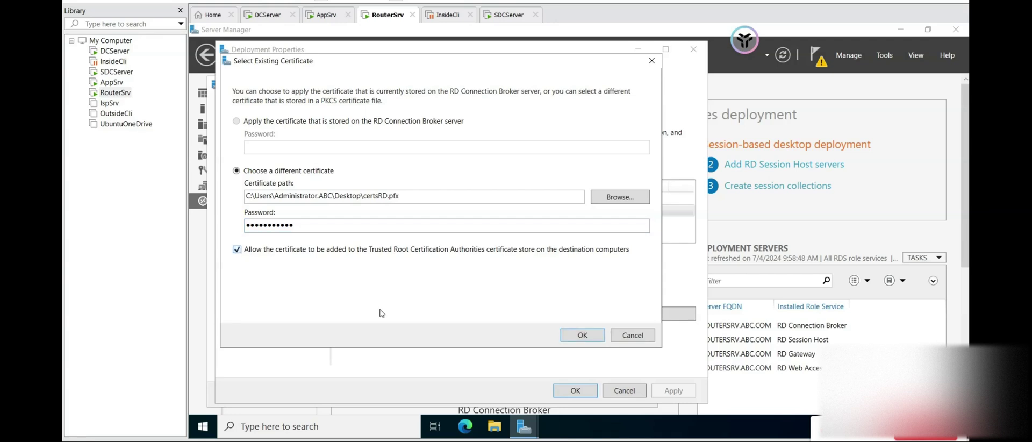
left_click(592, 336)
left_click(670, 392)
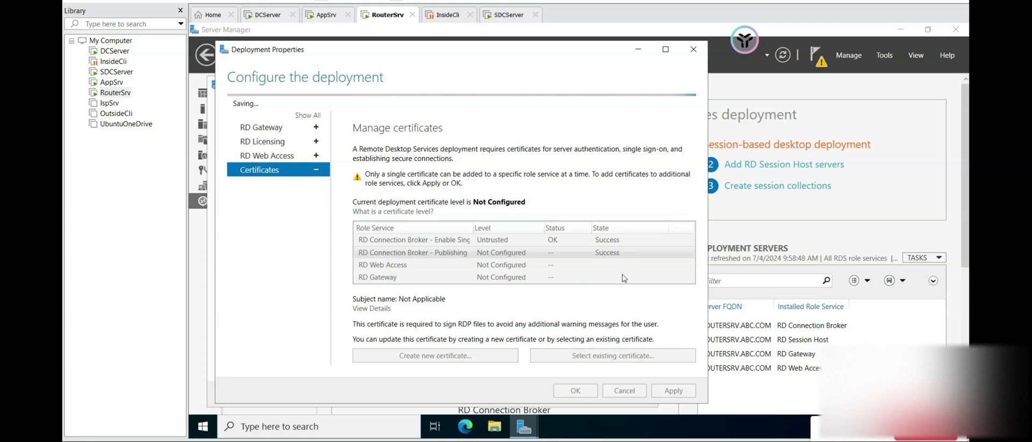
- Try applying certsRD.pfx to RD Web Access, dismiss the incorrect-password error, and reopen certificate selection
left_click(514, 225)
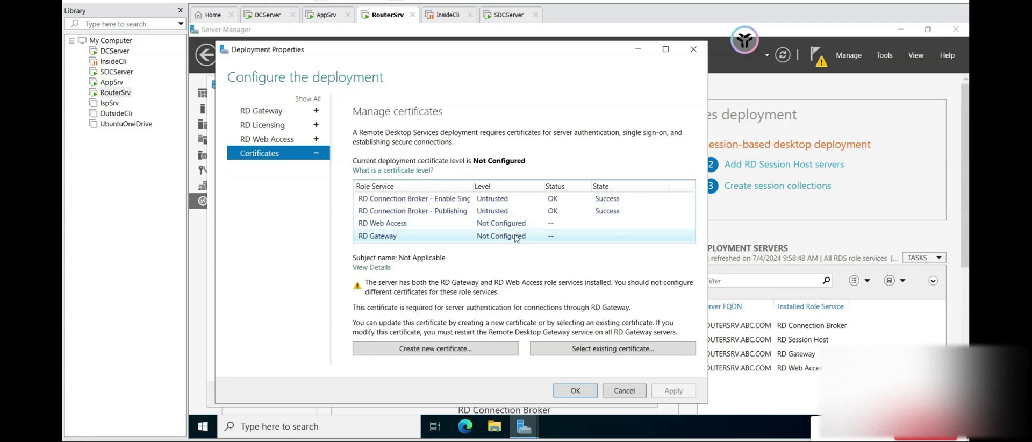
left_click(611, 349)
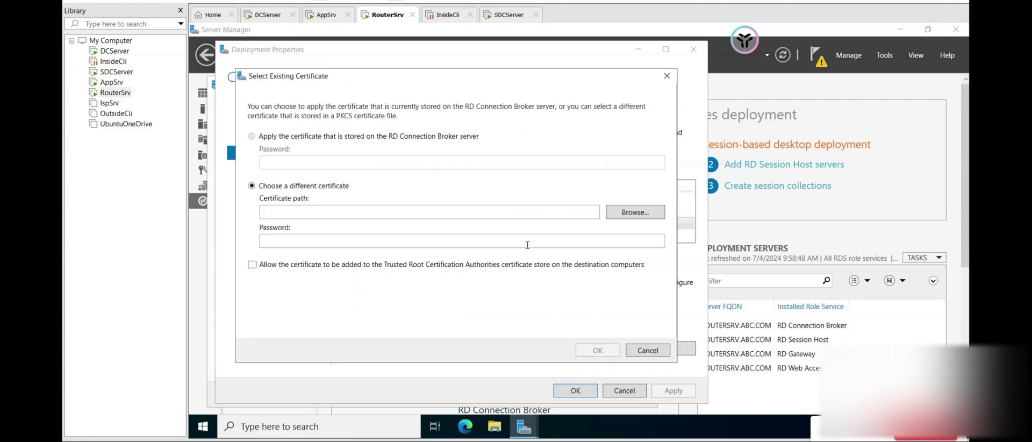
left_click(632, 215)
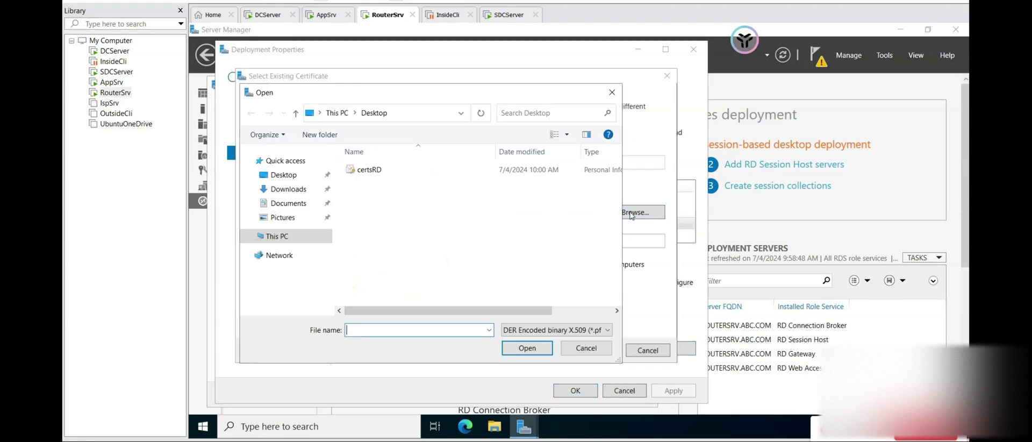
left_click(382, 176)
left_click(530, 351)
left_click(350, 240)
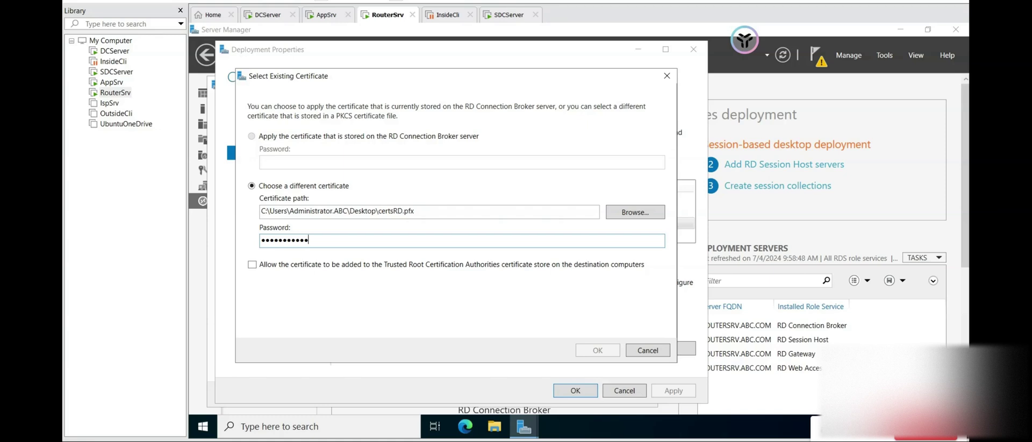
left_click(252, 264)
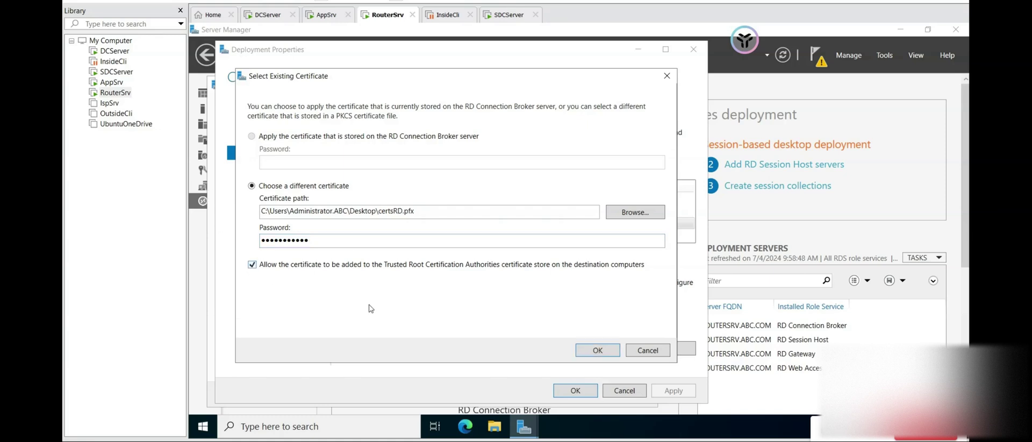
left_click(598, 350)
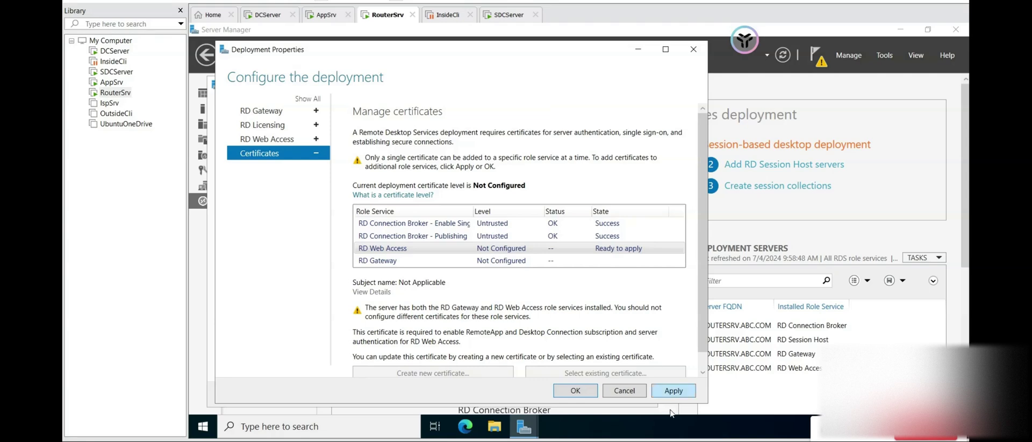
left_click(676, 392)
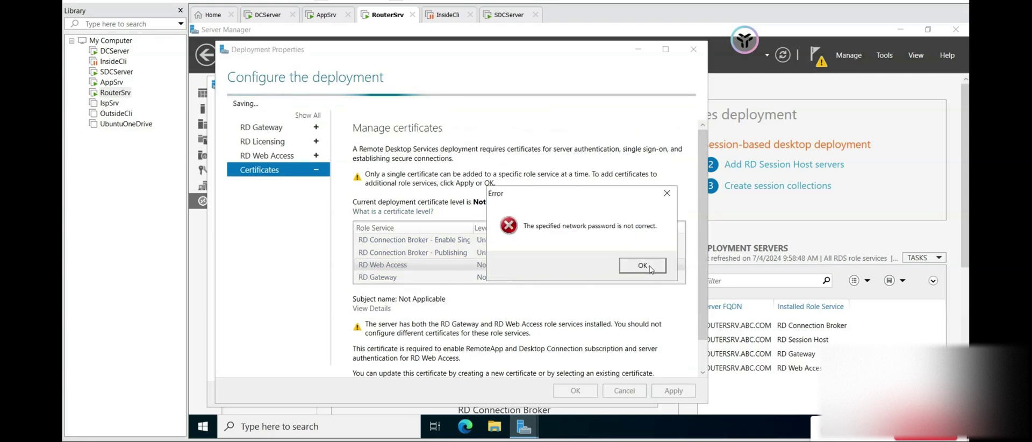
left_click(650, 268)
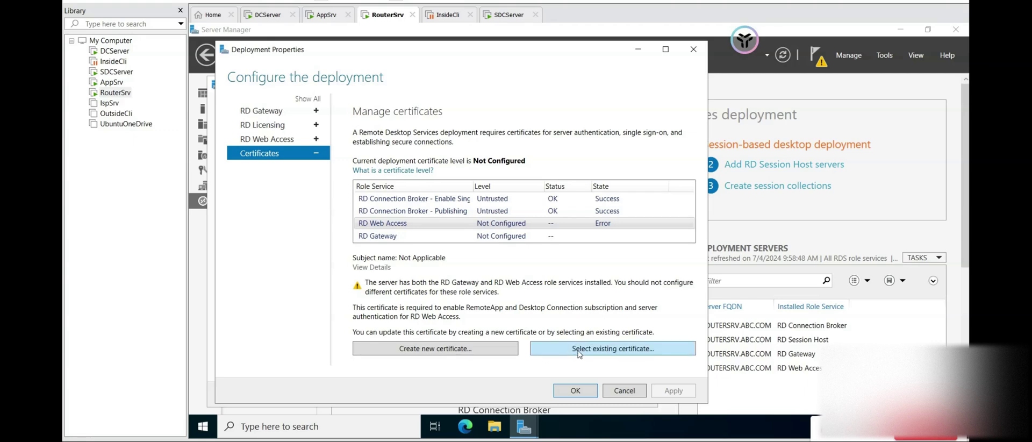
left_click(579, 351)
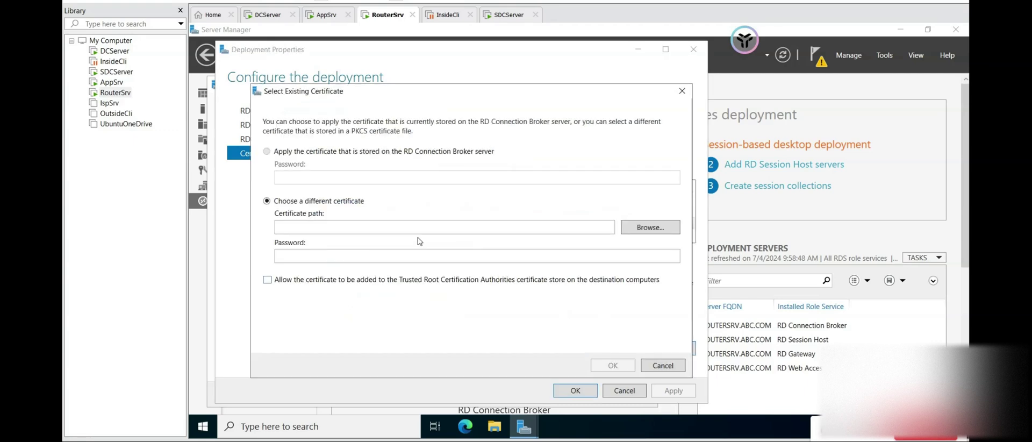
- Reload certsRD.pfx with the correct password, trust it, and apply it to RD Web Access
left_click(647, 228)
left_click(400, 182)
left_click(542, 357)
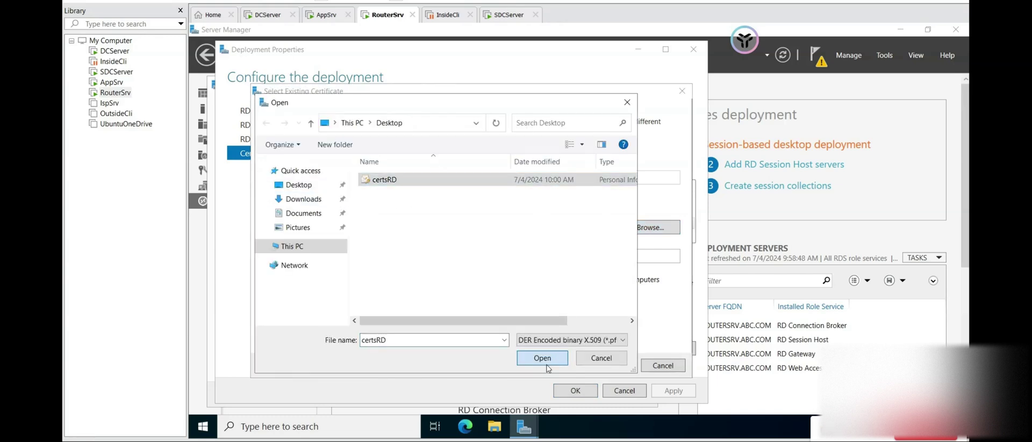
left_click(436, 256)
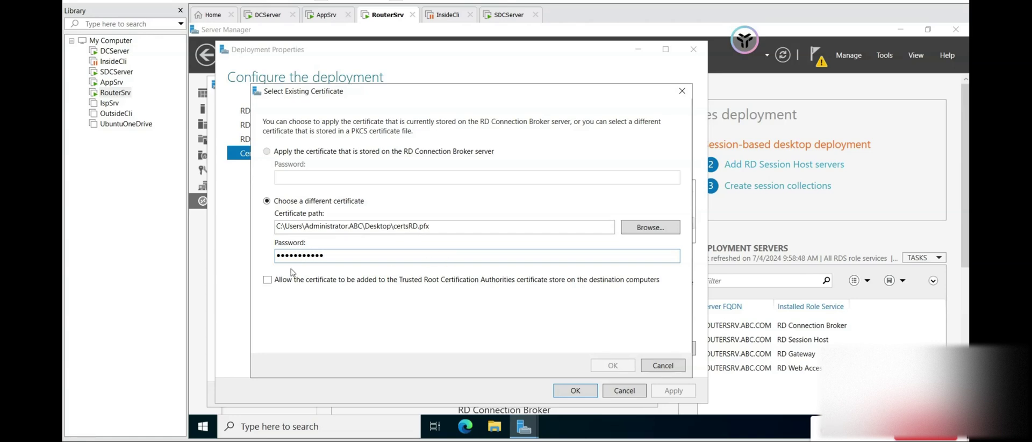
left_click(267, 281)
left_click(611, 364)
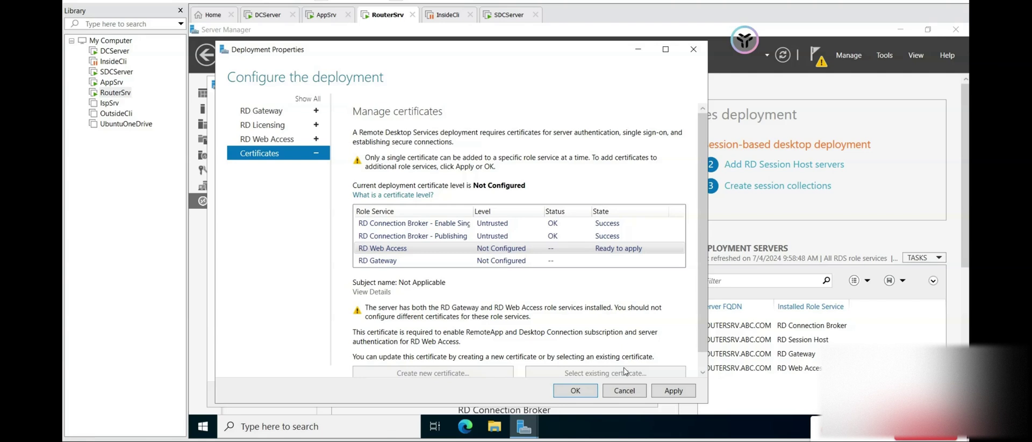
left_click(663, 391)
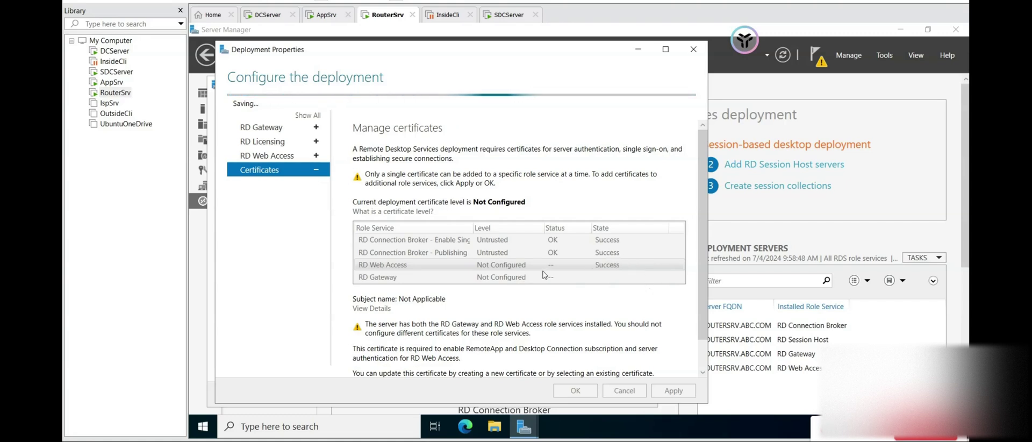
scroll(615, 275, "down", 1)
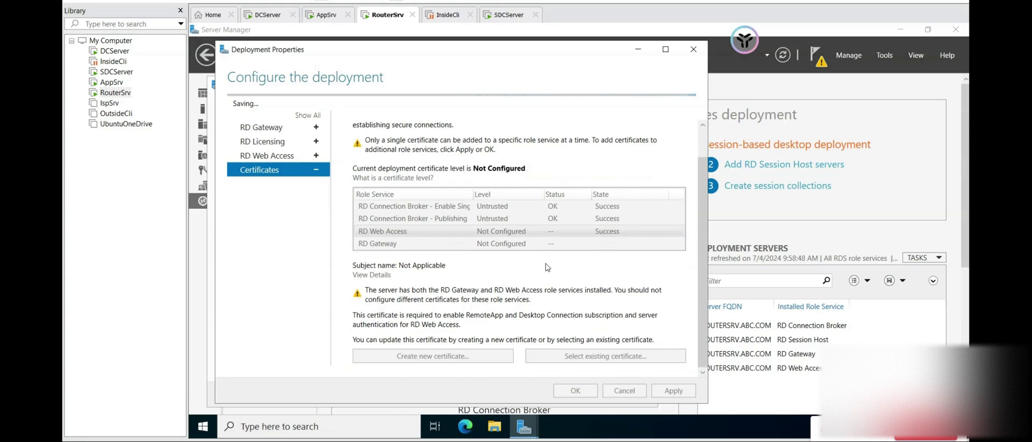
- Assign certsRD.pfx with its password to RD Gateway, apply it, and close Deployment Properties
left_click(536, 240)
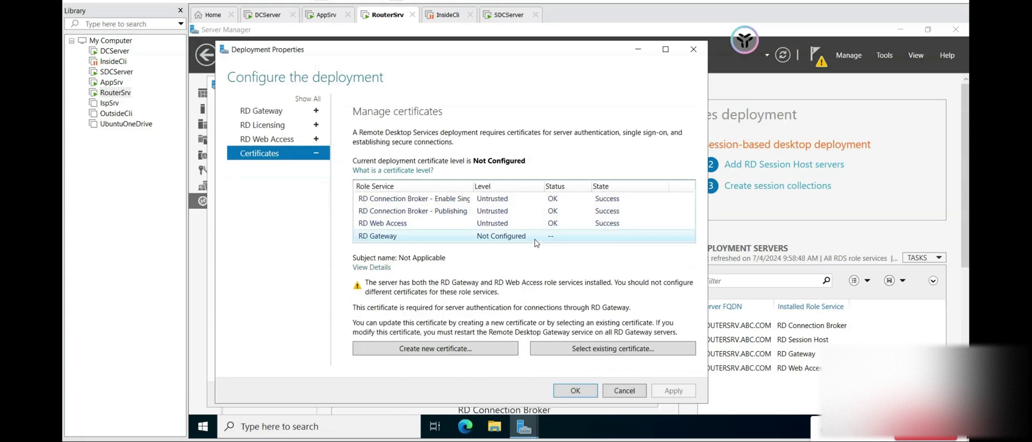
left_click(621, 350)
left_click(674, 244)
left_click(412, 185)
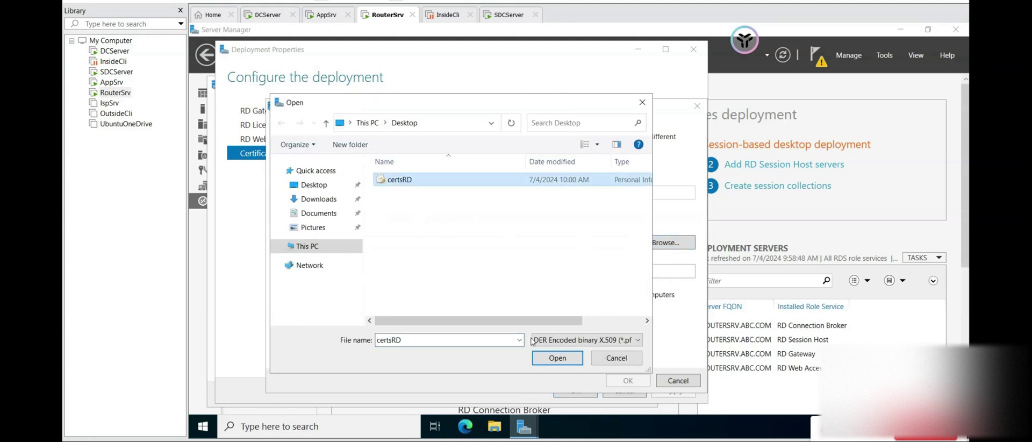
left_click(544, 358)
left_click(476, 273)
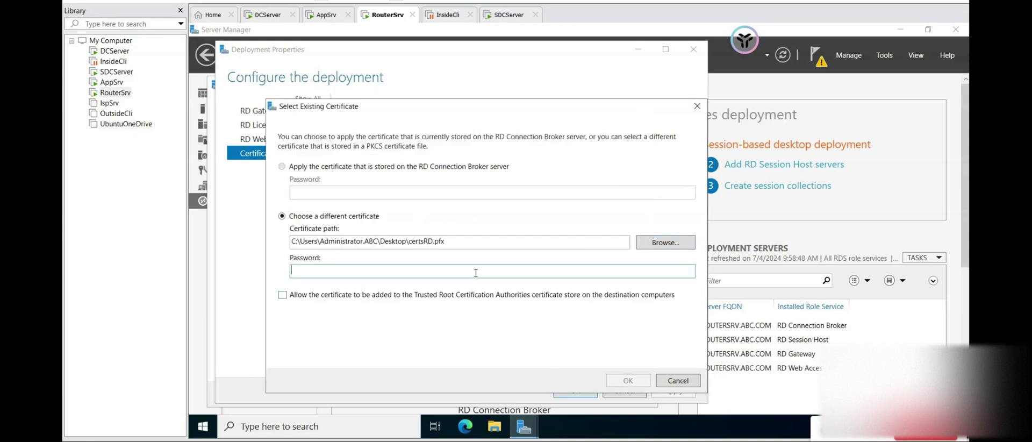
type("12345")
left_click(282, 295)
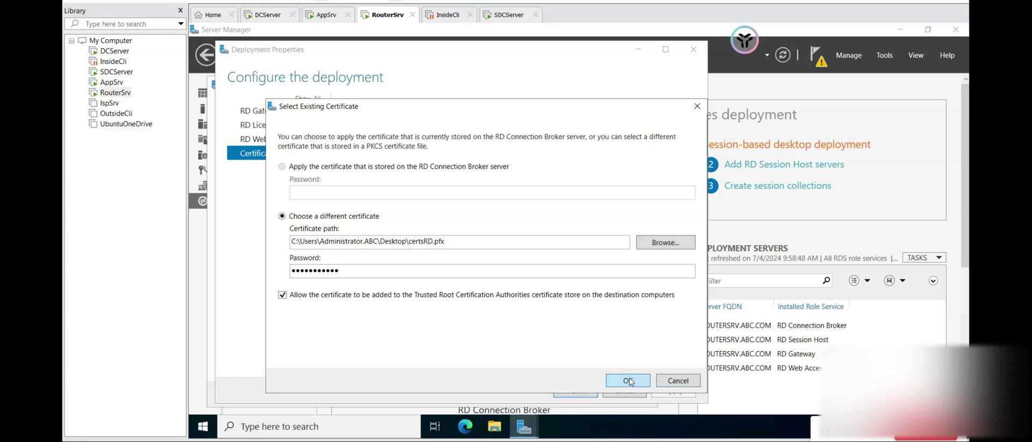
left_click(628, 380)
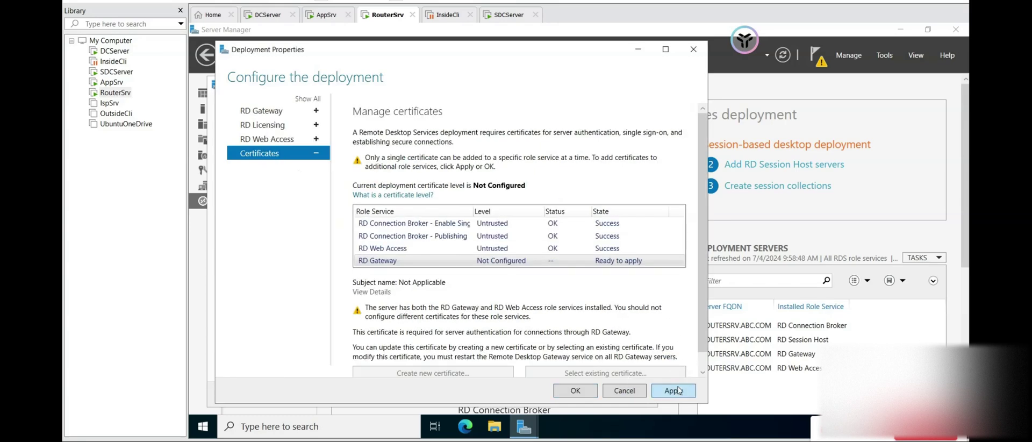
left_click(677, 390)
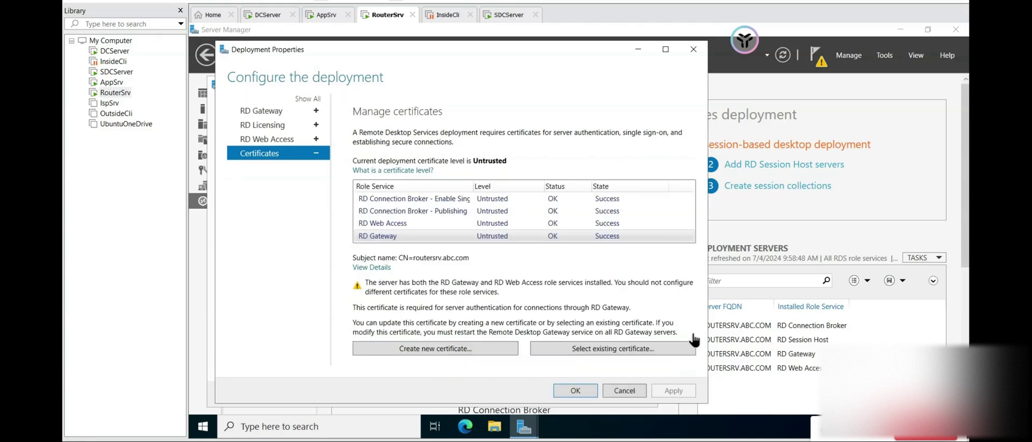
left_click(578, 393)
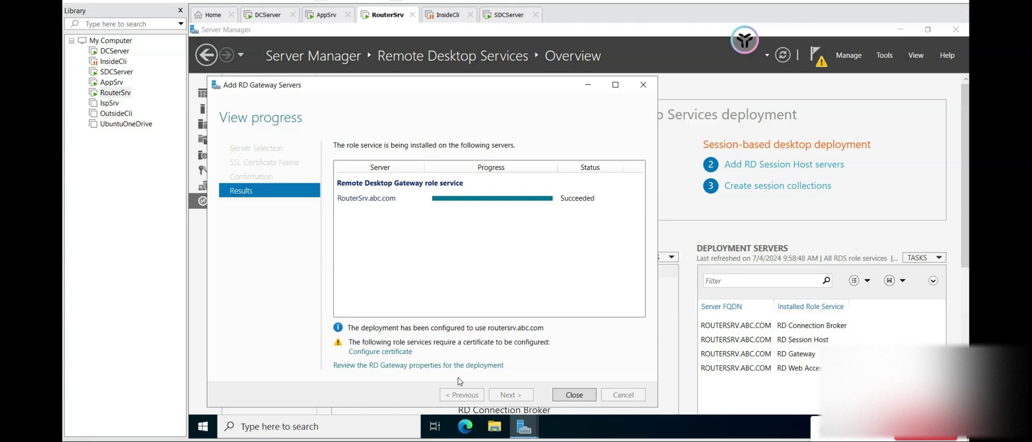
- Close the gateway results and add RouterSrv.abc.com as the RD Licensing server for installation
left_click(569, 398)
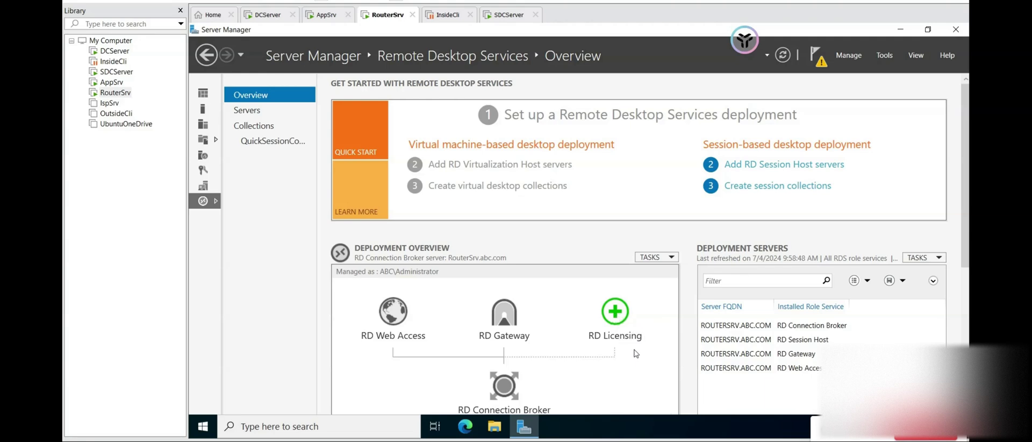
left_click(616, 313)
left_click(595, 290)
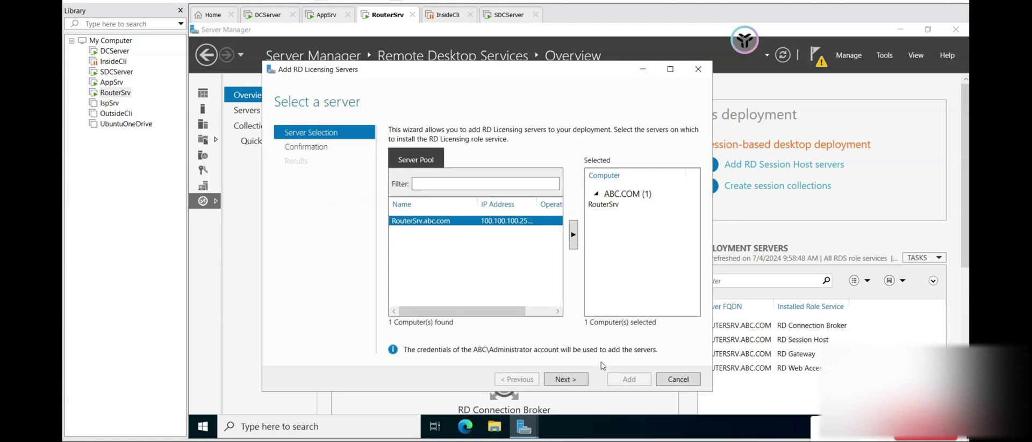
left_click(576, 381)
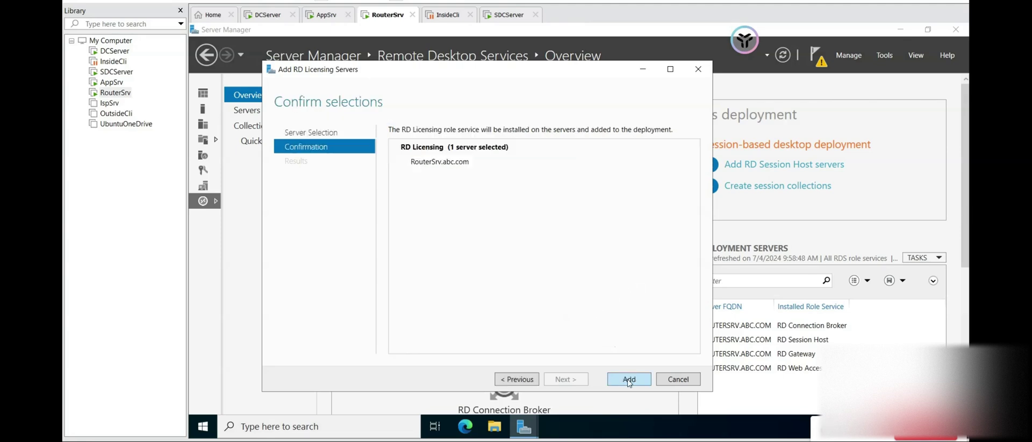
left_click(629, 380)
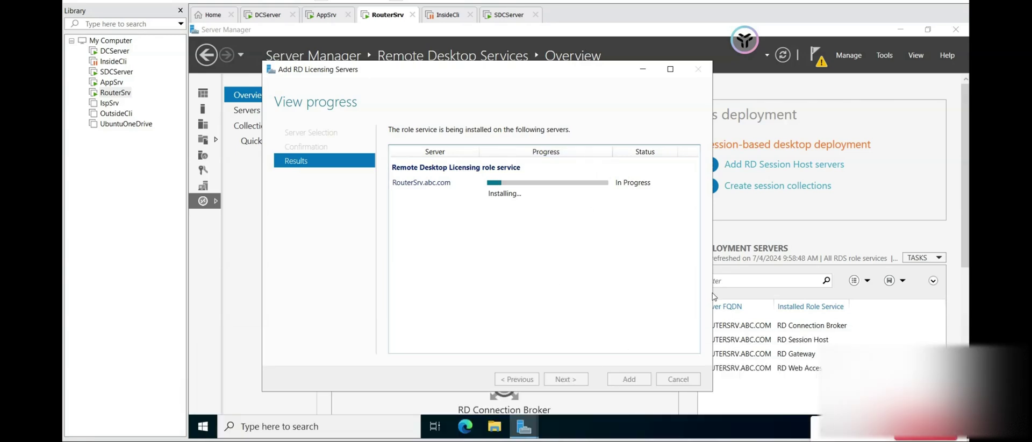
- Overwrite the 'Create session collections' bullet with 'Add RD liscensing' in the notes
left_click(503, 441)
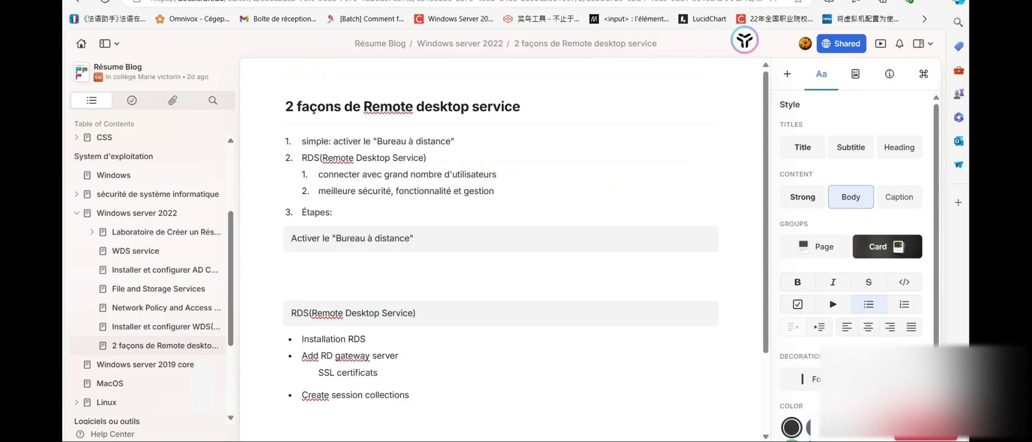
left_click_drag(425, 408, 300, 409)
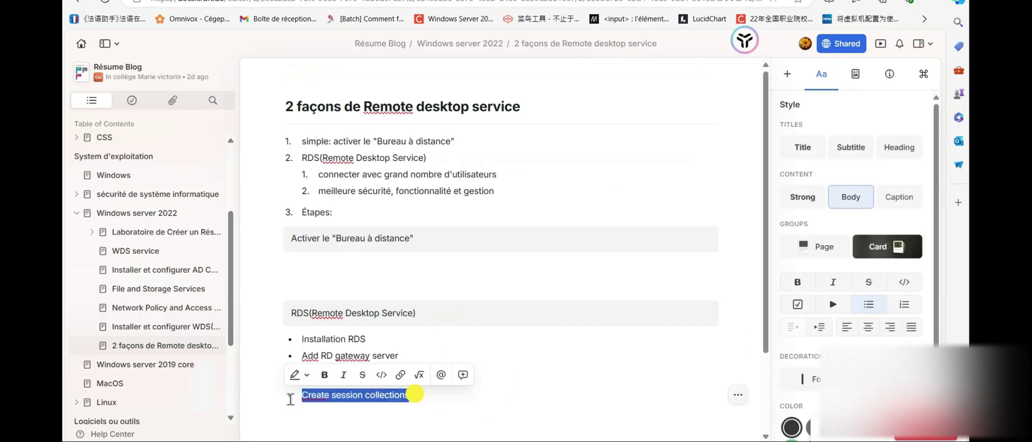
type("a")
key("BackSpace")
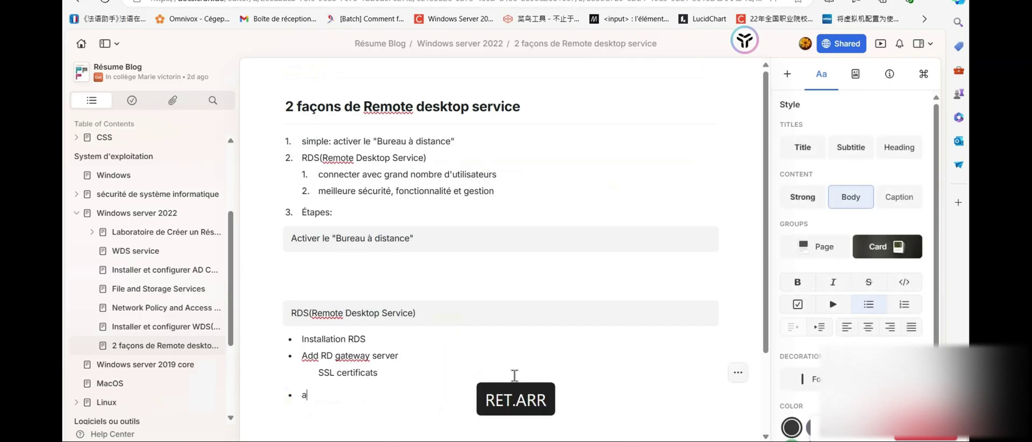
type("AD")
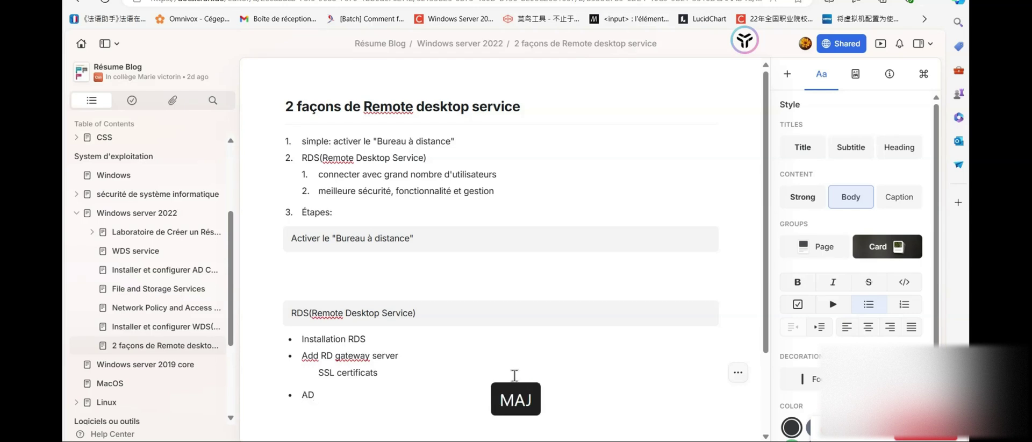
key("BackSpace")
type("dd RD liscensing")
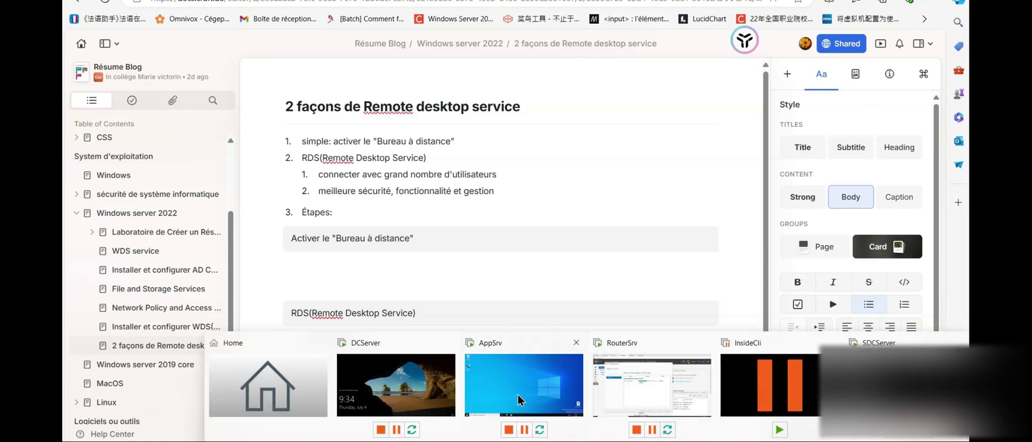
left_click(655, 380)
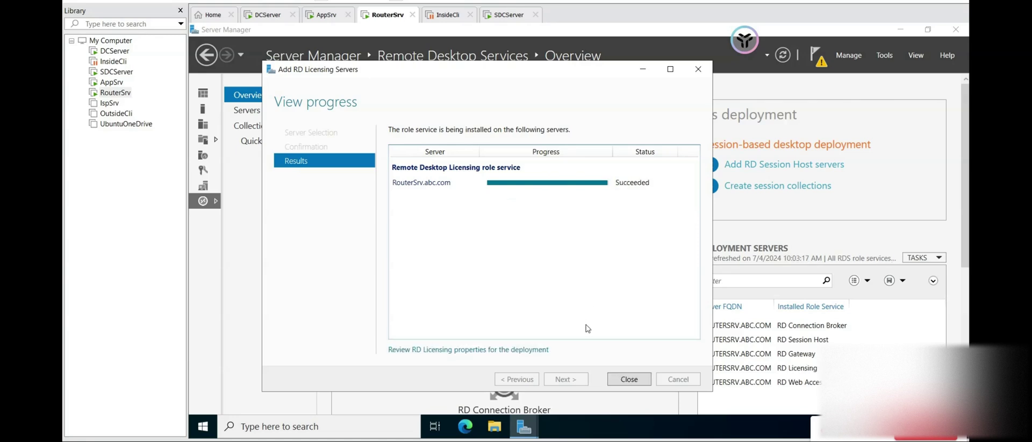
- Close the Add RD Licensing Servers wizard once RD Licensing has installed successfully
left_click(634, 381)
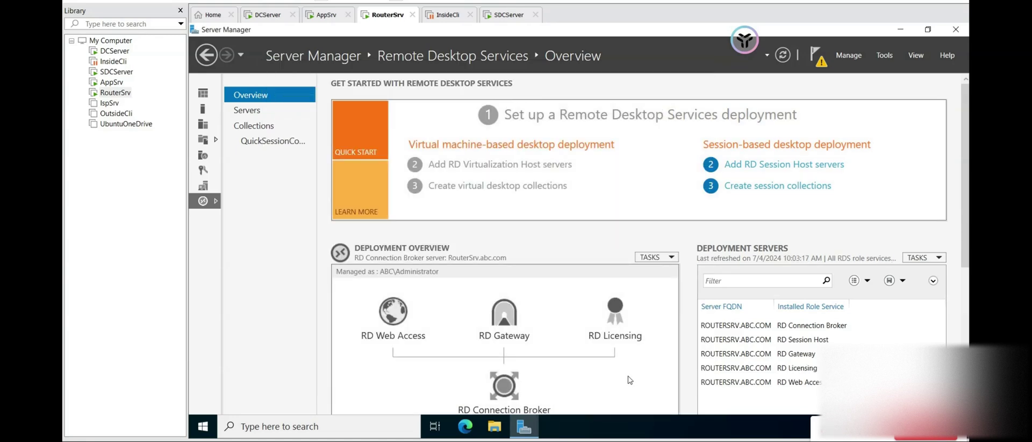
- Resume the InsideCli virtual machine and sign in with the domain administrator password
left_click(445, 17)
left_click(254, 57)
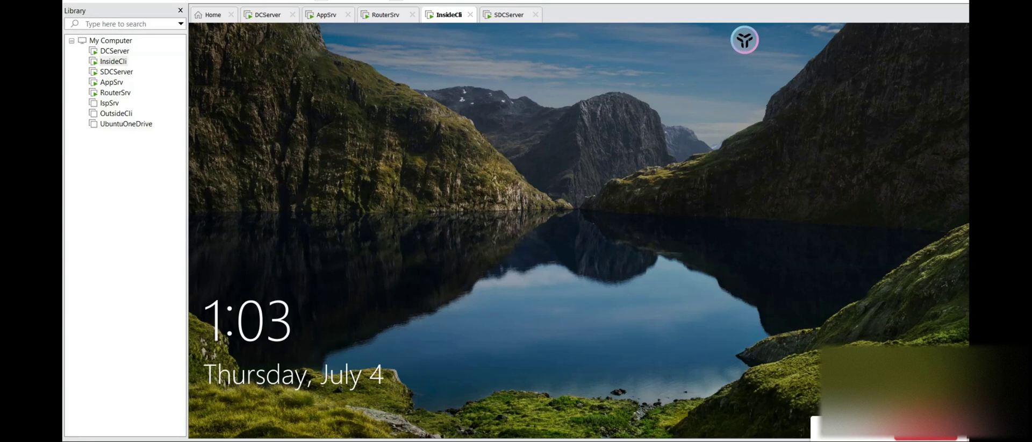
left_click(504, 316)
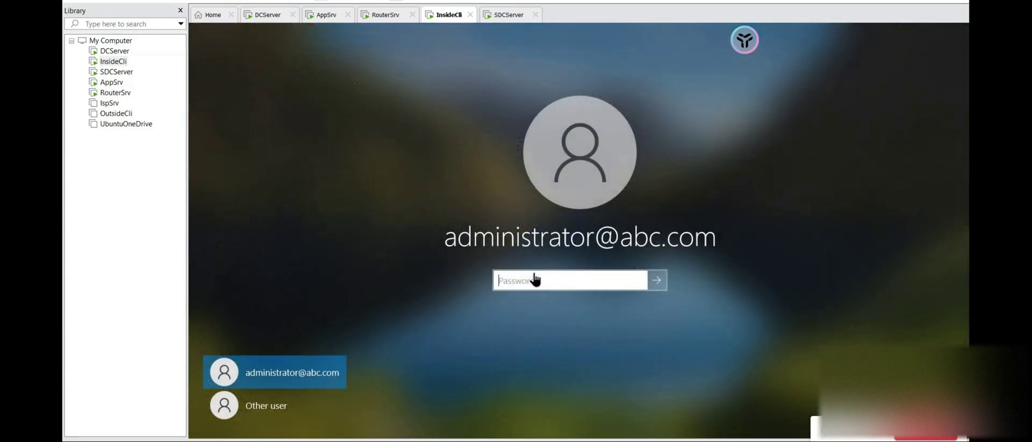
type("Pa$")
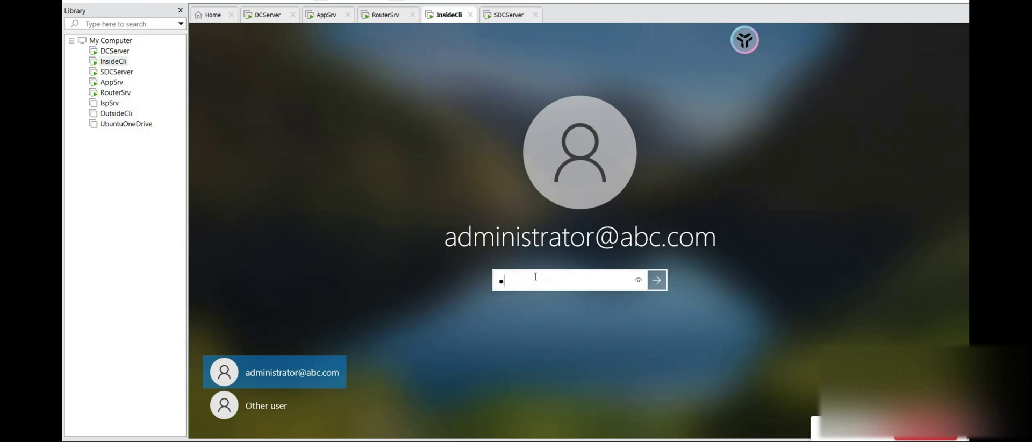
type("$w0rd12")
key("Return")
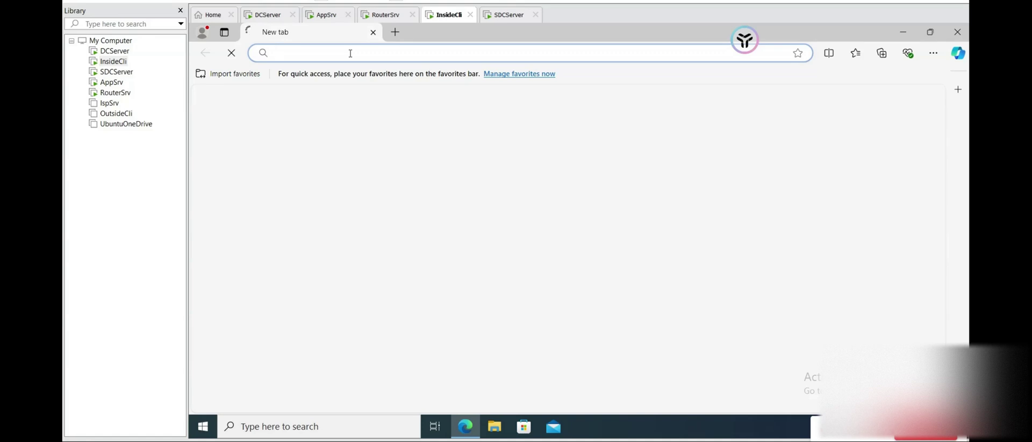
- Browse to routersrv.abc.com/rdwed in Edge, which returns a 404 not-found error
type("routersrv.abc.com/")
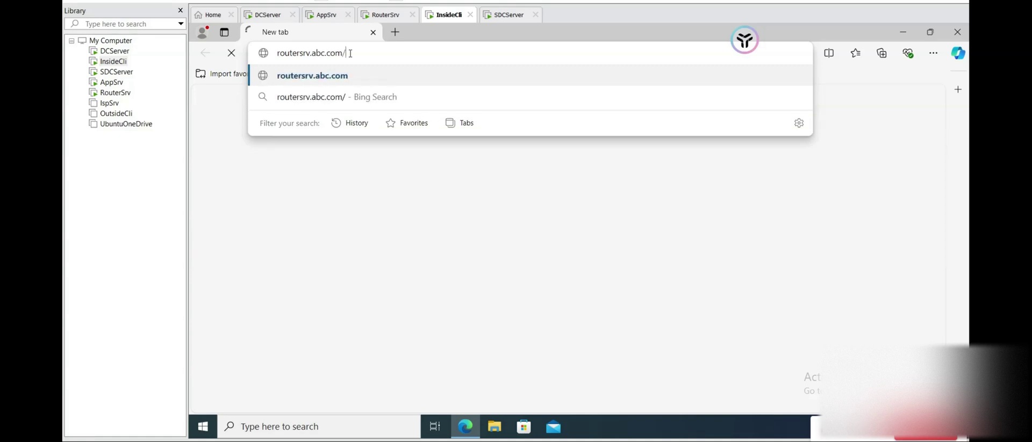
type("r")
key("ctrl+a")
type("d")
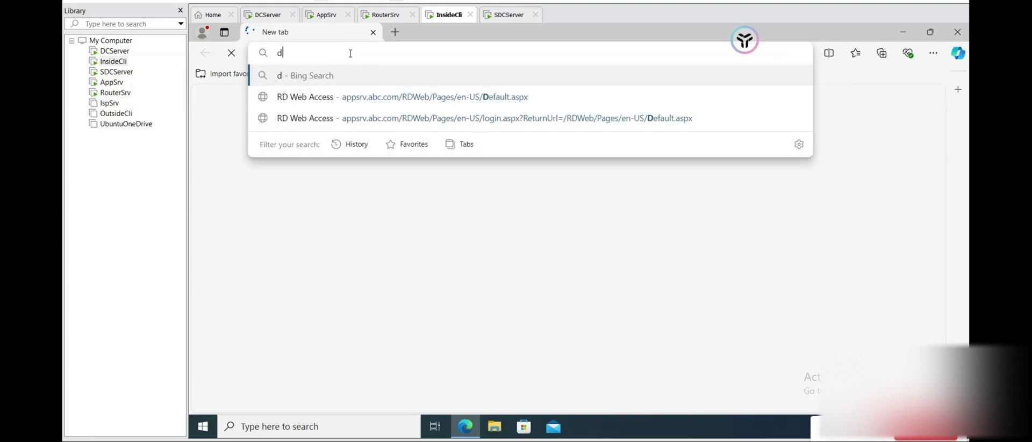
key("BackSpace")
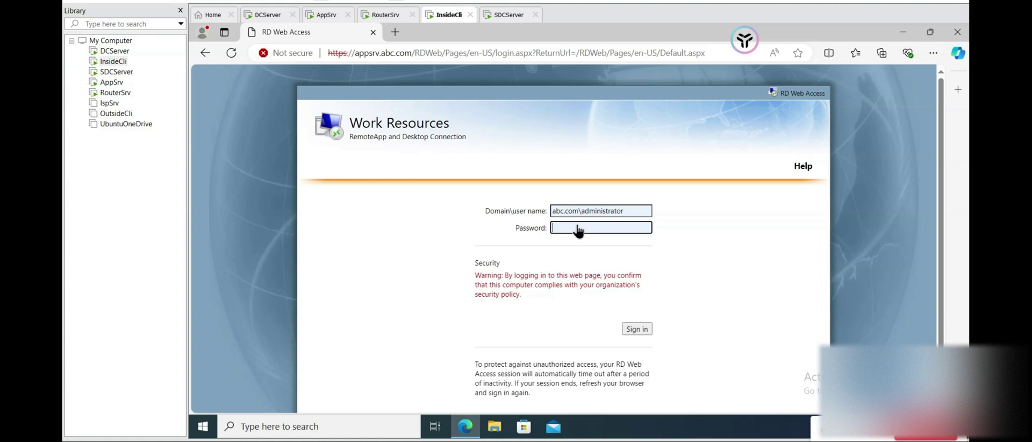
left_click(582, 54)
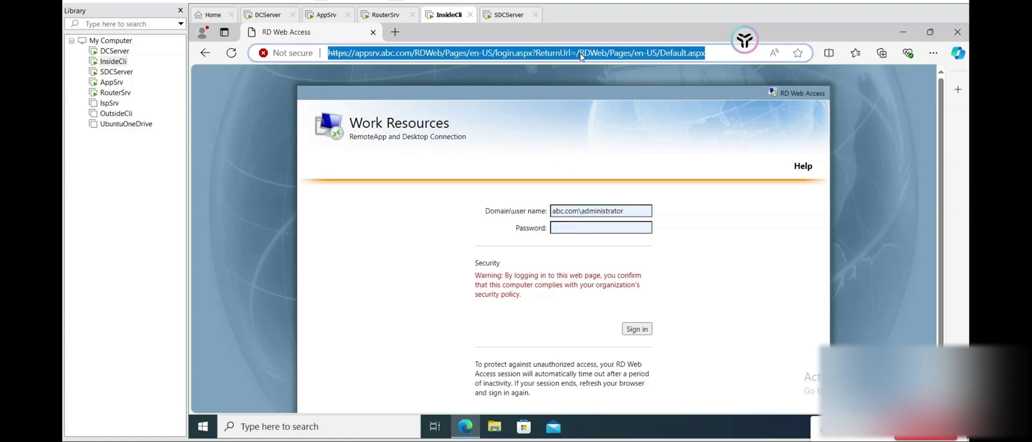
type("rout")
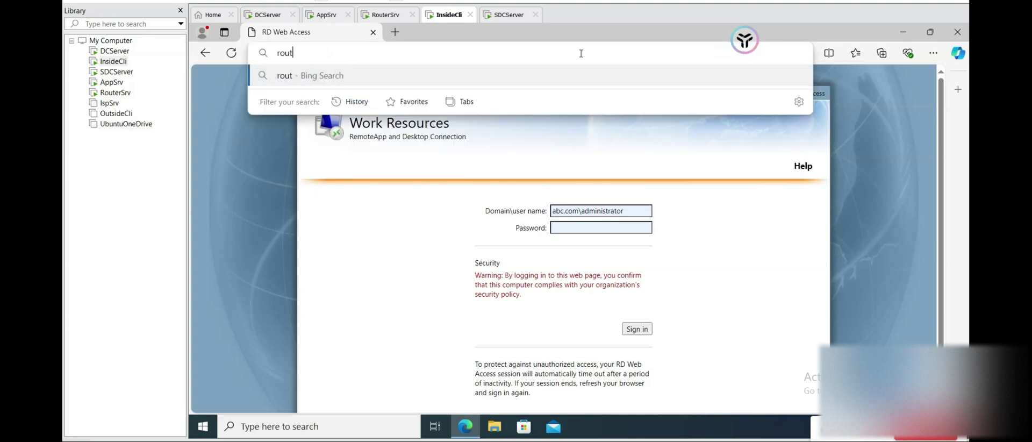
type("ersrv.abc.ocm")
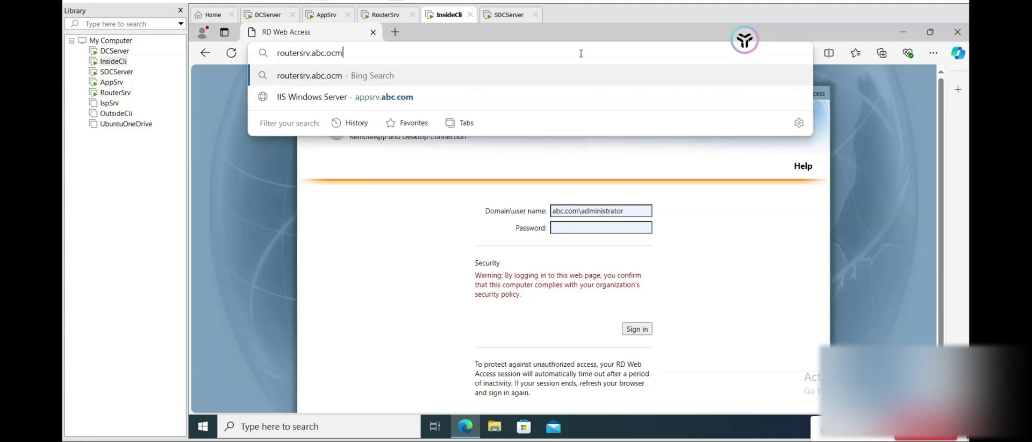
key("BackSpace")
key("BackSpace")
key("BackSpace")
type("com")
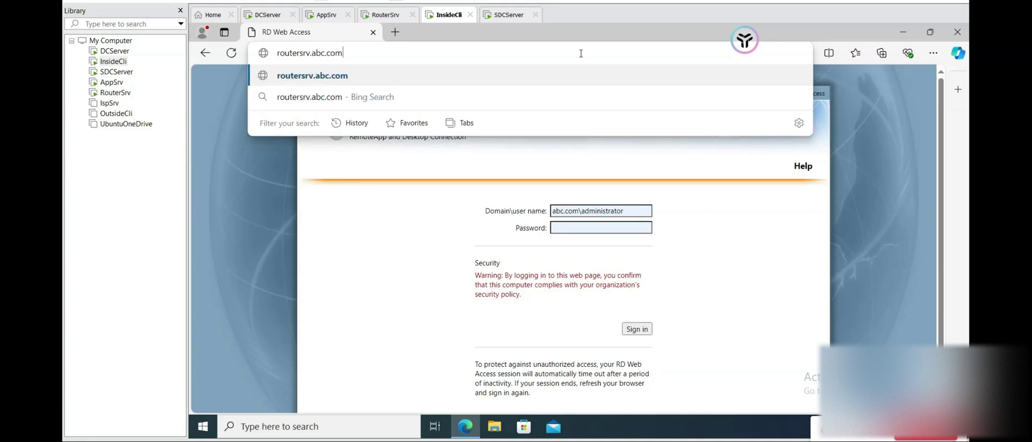
type("/rdwed")
key("Return")
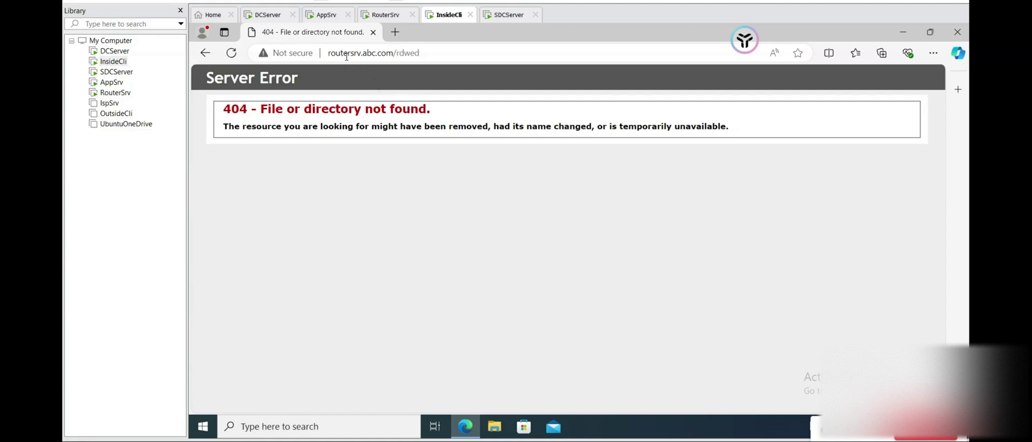
- Correct the address to routersrv.abc.com/rdweb and continue past the certificate warning to the sign-in page
left_click(428, 53)
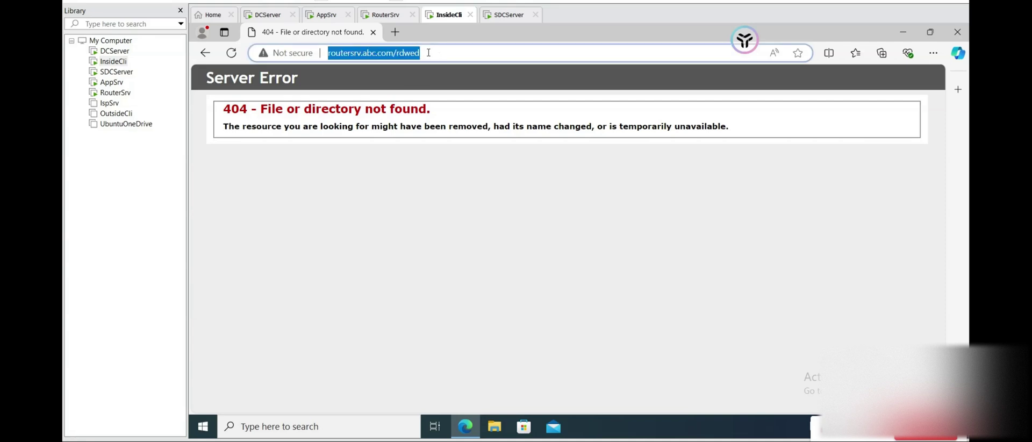
left_click(432, 55)
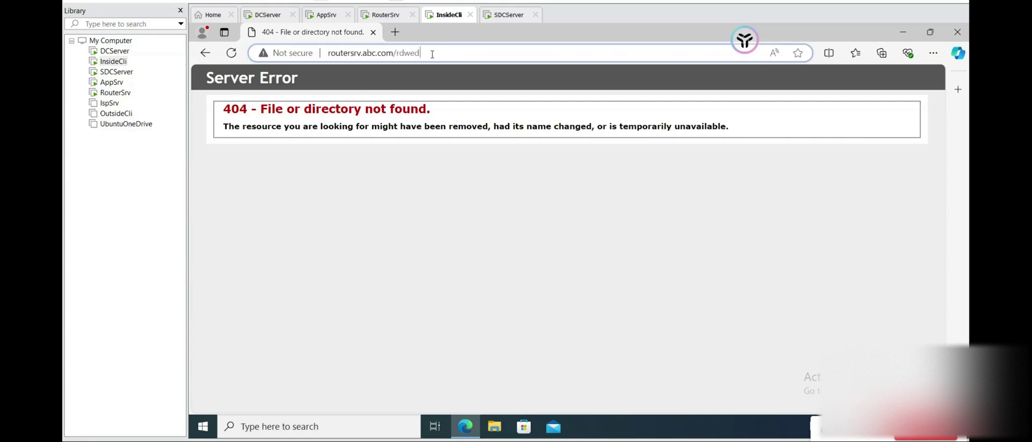
key("BackSpace")
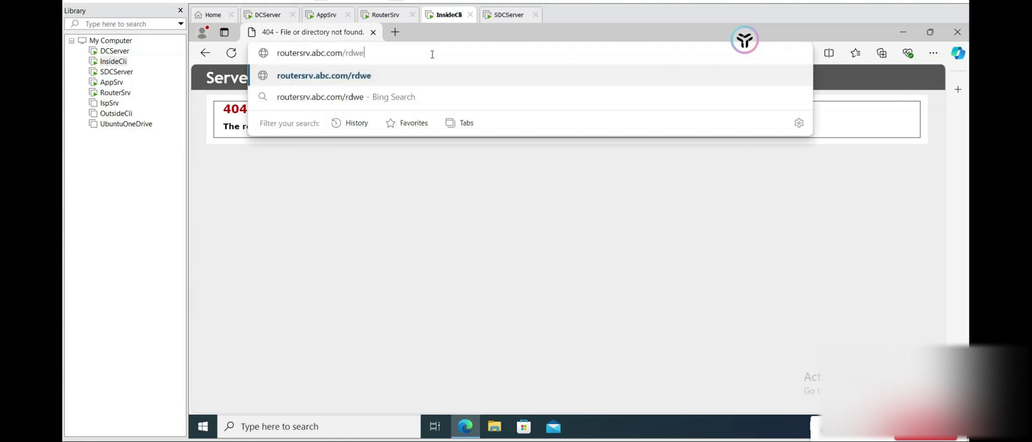
type("b")
left_click(405, 79)
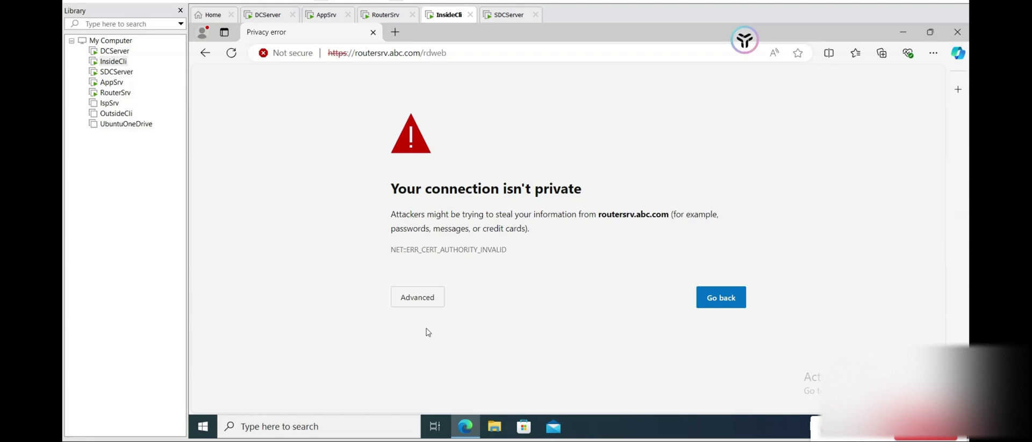
left_click(425, 297)
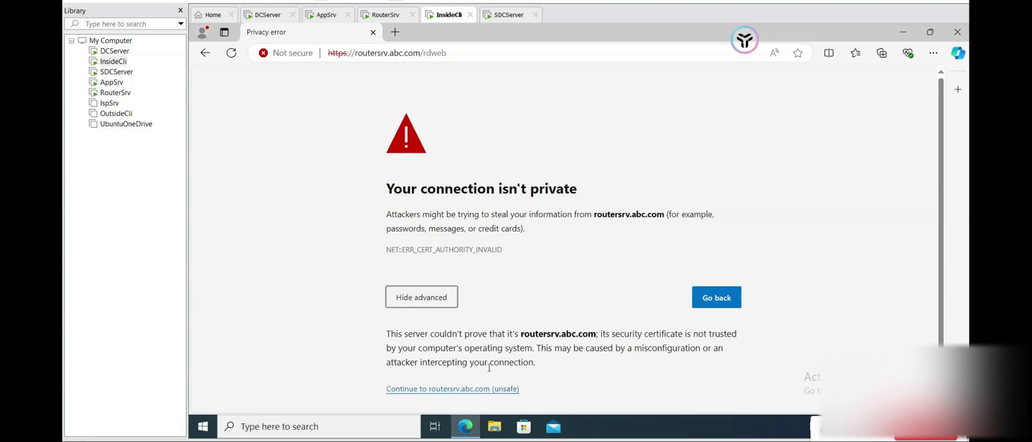
left_click(473, 389)
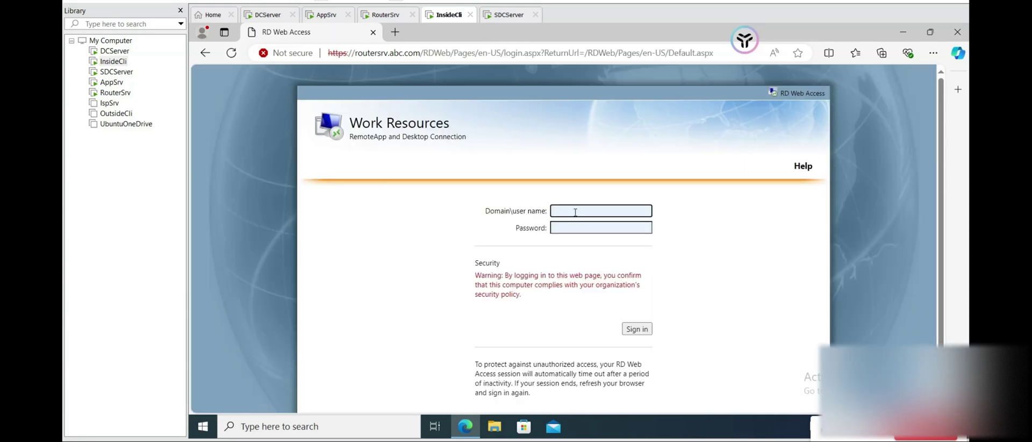
- Sign in to RD Web Access with the saved administrator user name and password
left_click(573, 210)
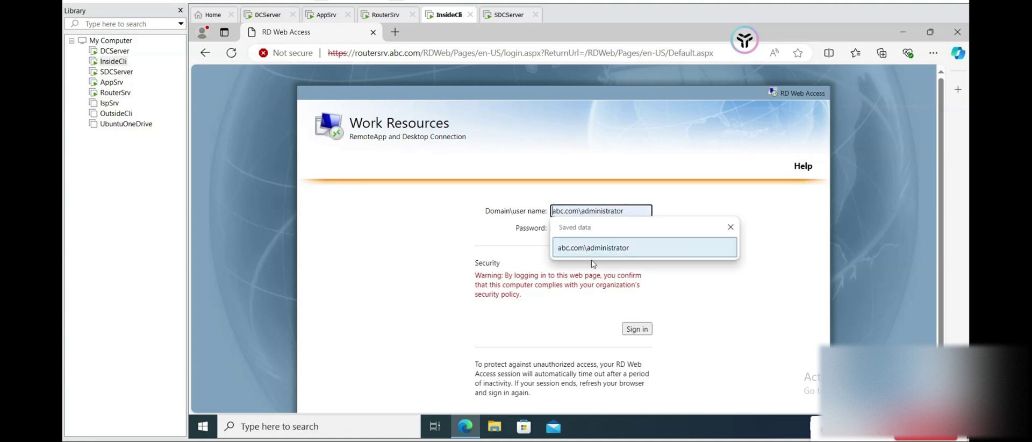
left_click(622, 247)
left_click(588, 225)
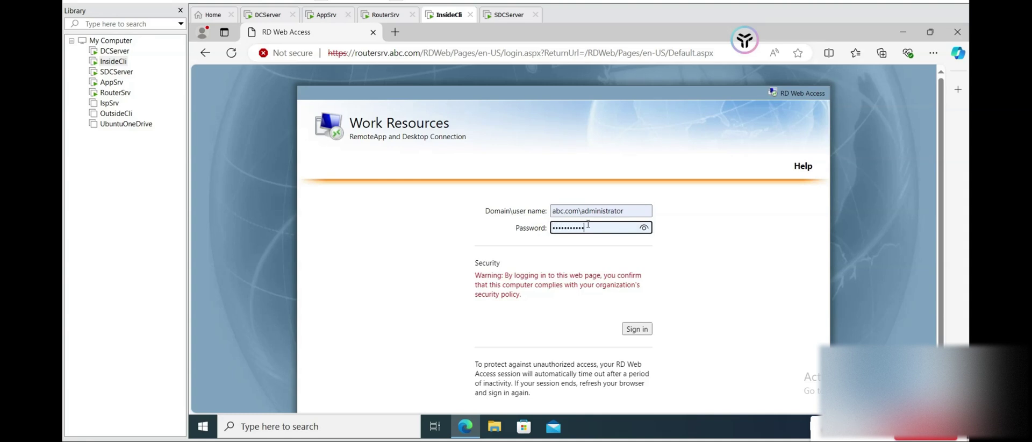
key("Return")
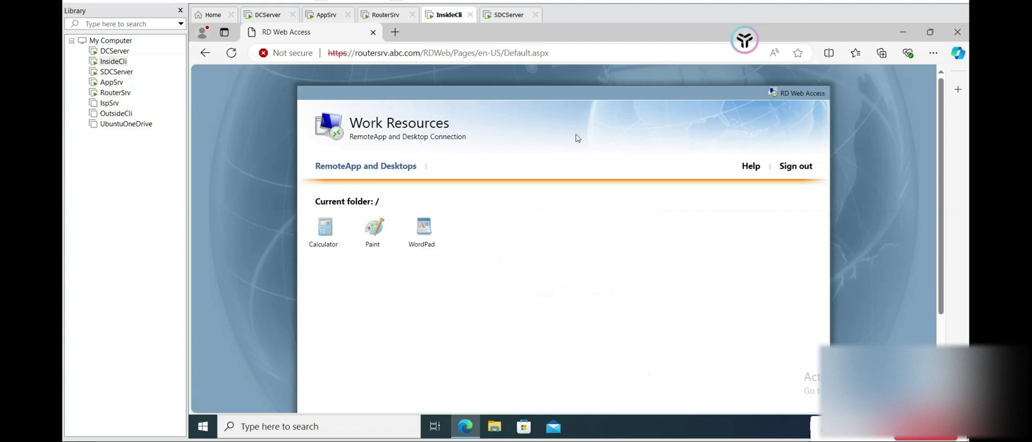
- Confirm Calculator, Paint and WordPad are listed, then return to RouterSrv
scroll(634, 310, "down", 3)
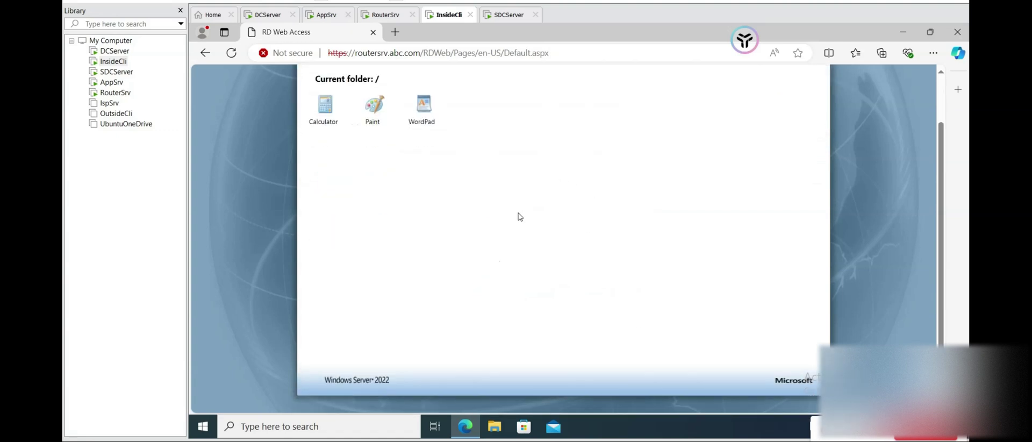
scroll(519, 217, "up", 3)
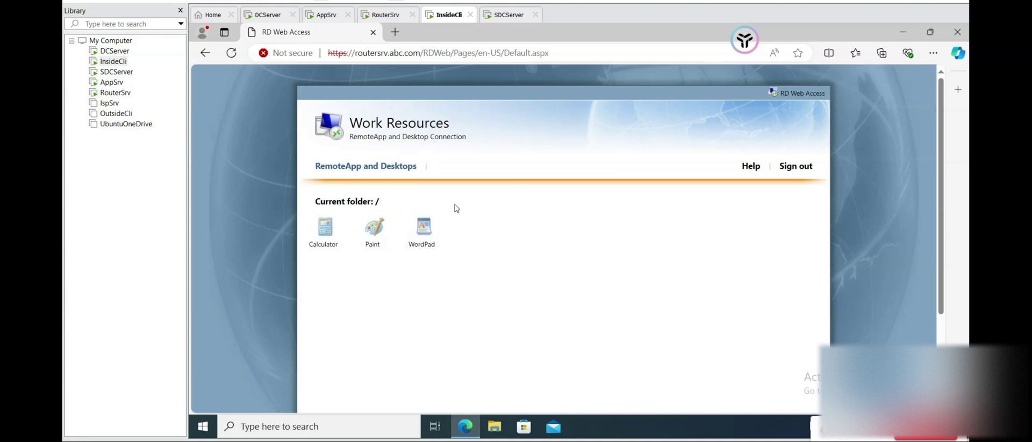
left_click(386, 15)
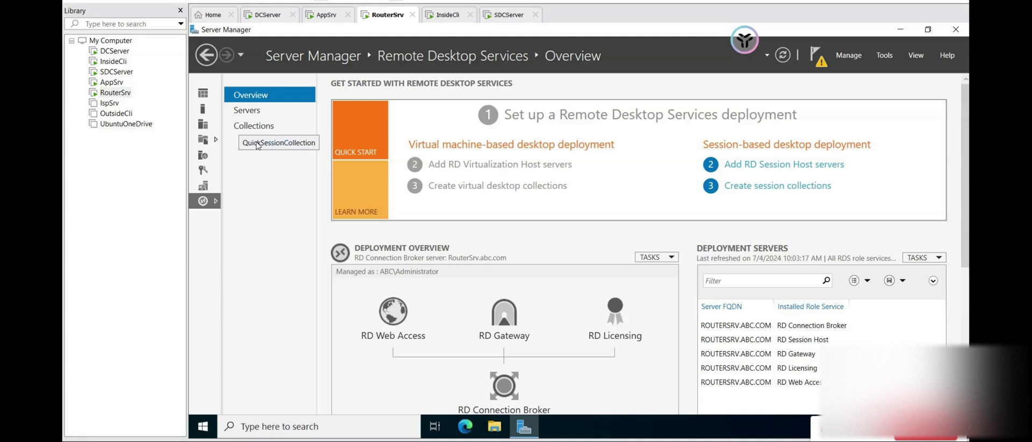
- Open QuickSessionCollection's Publish RemoteApp Programs wizard and browse the program list
left_click(257, 143)
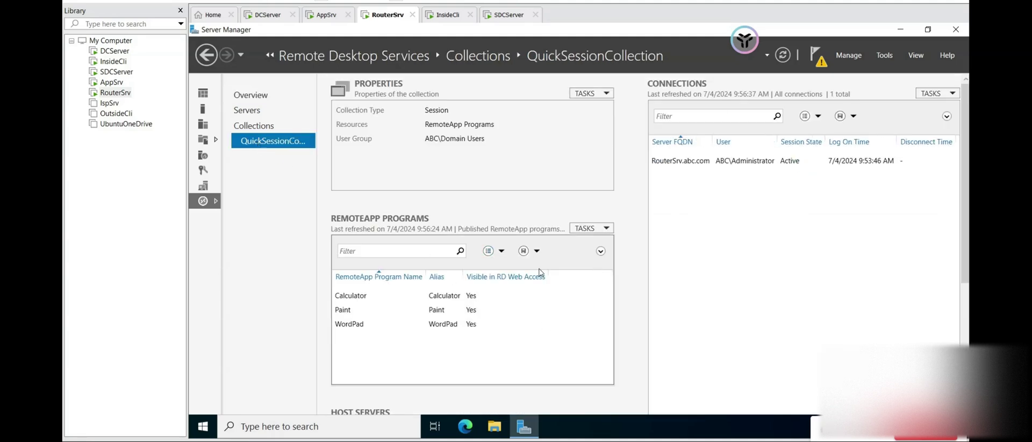
left_click(590, 228)
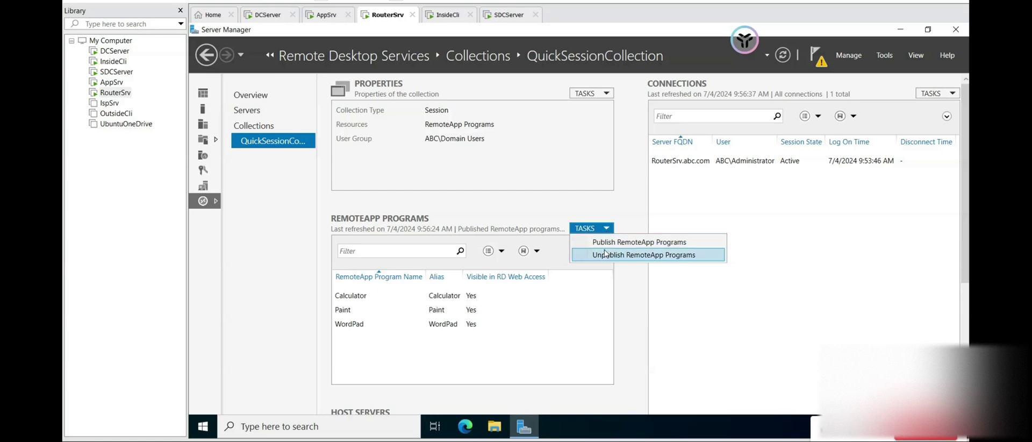
left_click(616, 245)
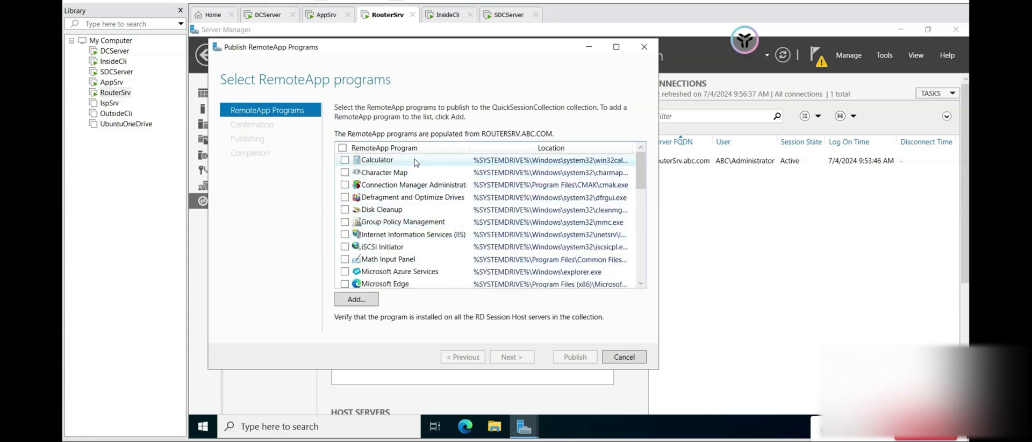
scroll(441, 237, "down", 2)
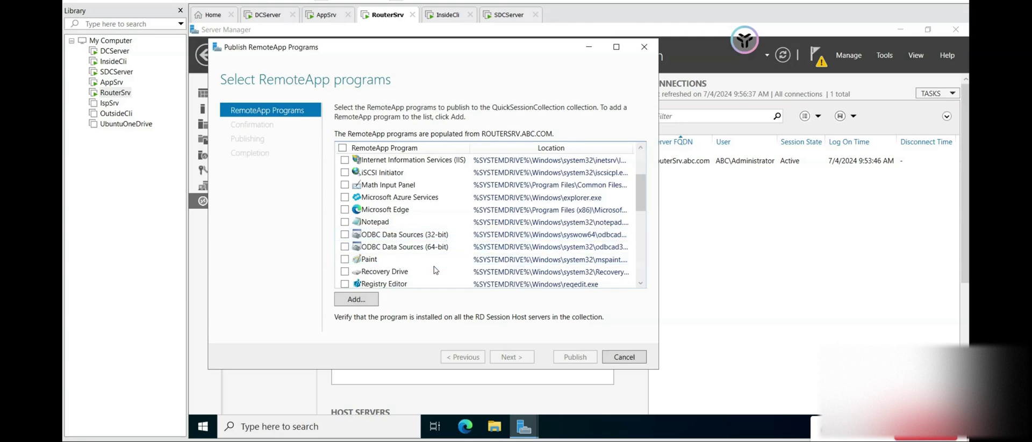
scroll(444, 273, "down", 6)
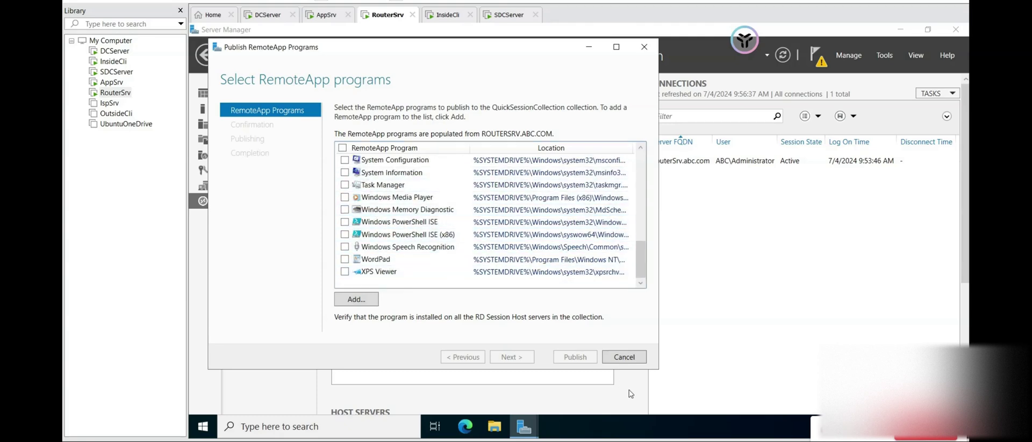
- Cancel the wizard without publishing and bring up the Remote desktop service notes page
left_click(625, 358)
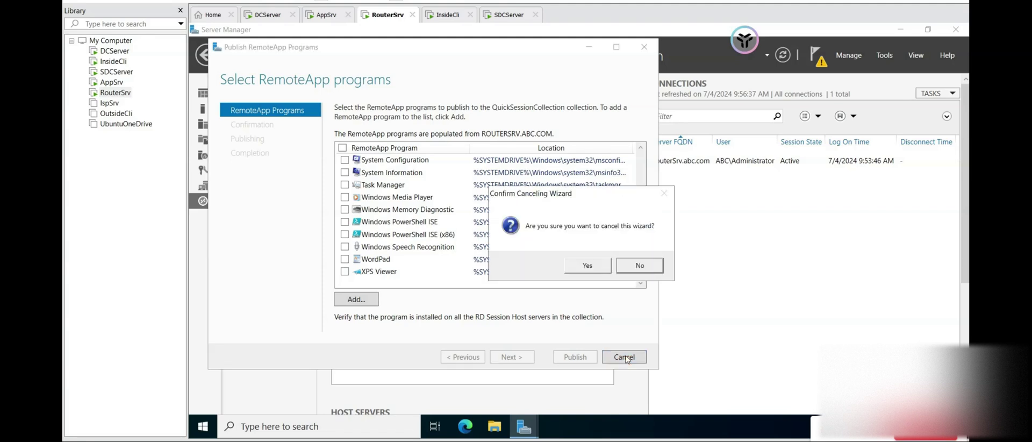
left_click(602, 269)
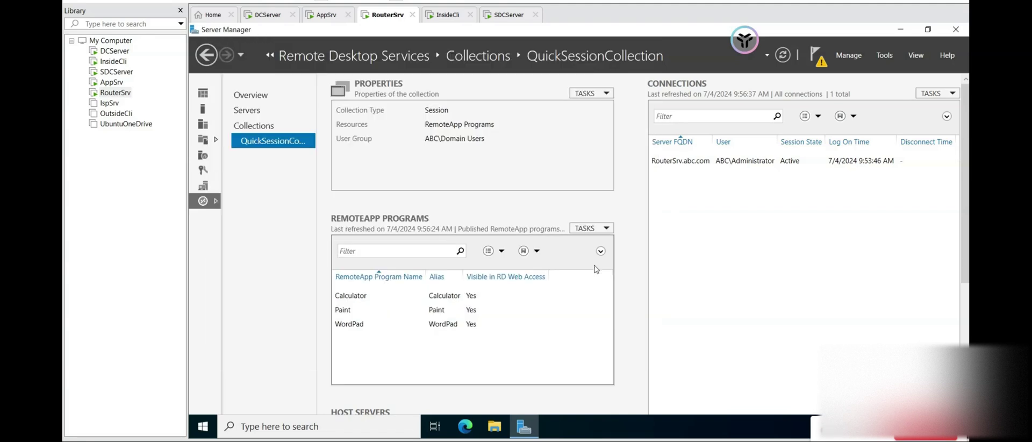
left_click(449, 16)
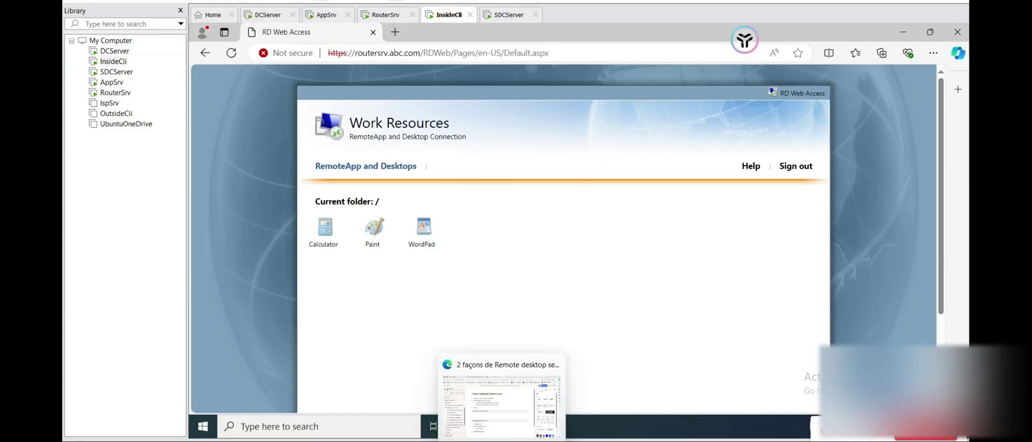
left_click(482, 430)
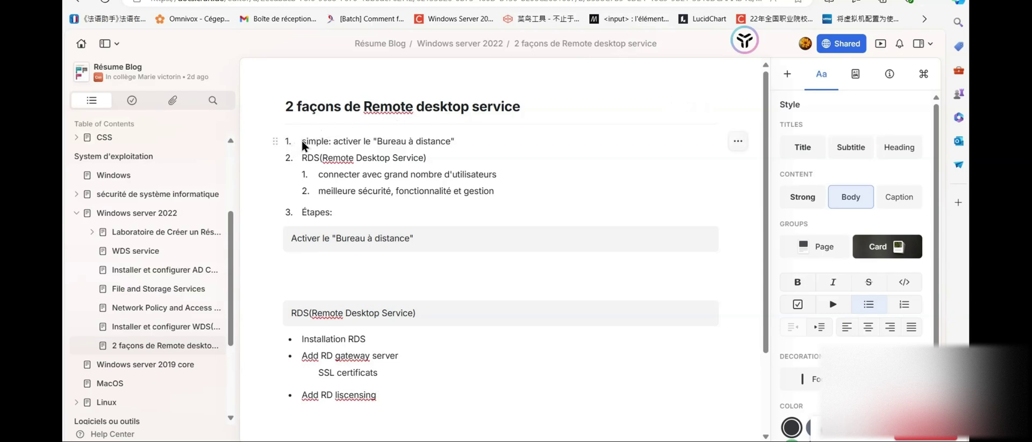
left_click_drag(304, 141, 484, 139)
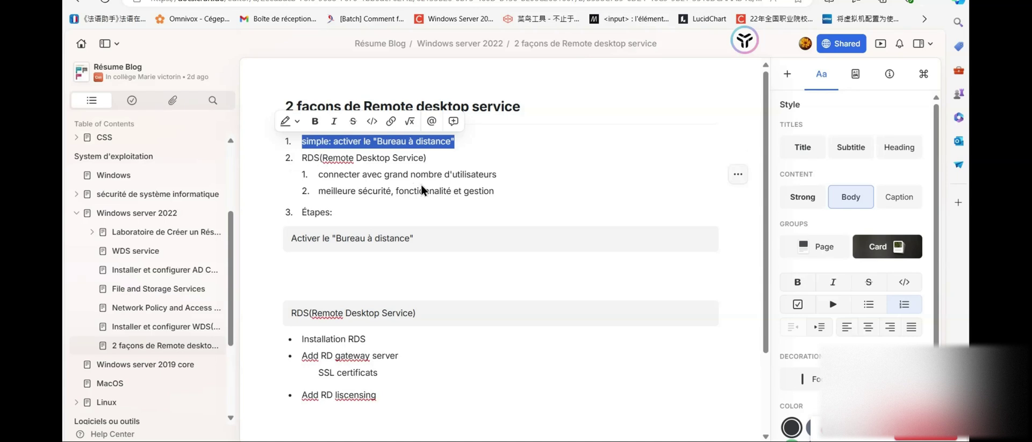
scroll(490, 228, "down", 2)
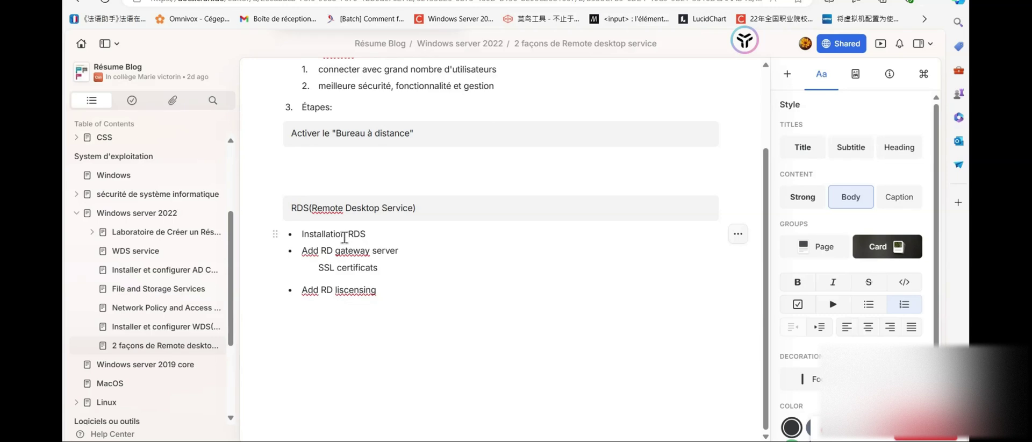
left_click_drag(373, 231, 295, 246)
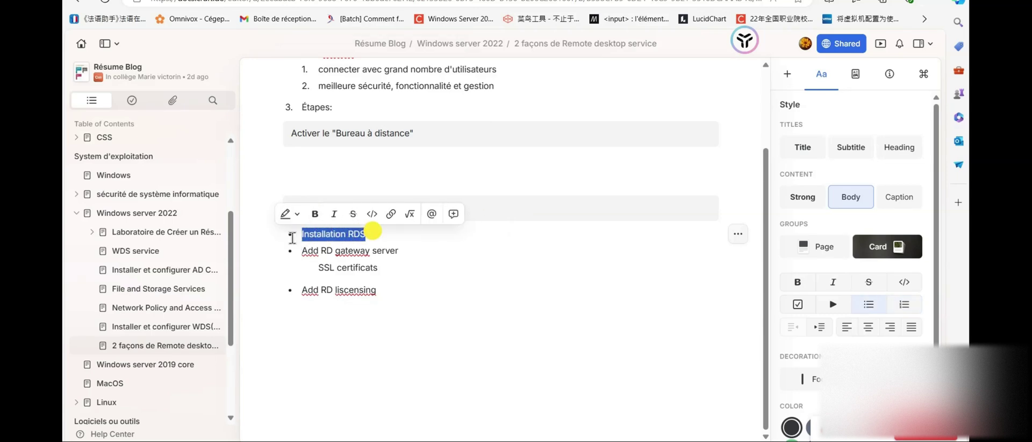
left_click(405, 250)
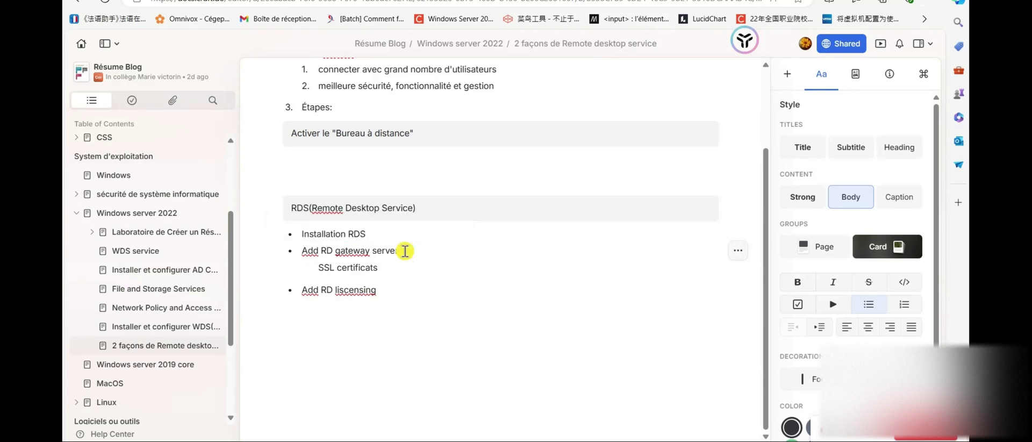
left_click_drag(405, 250, 299, 243)
left_click_drag(397, 292, 300, 291)
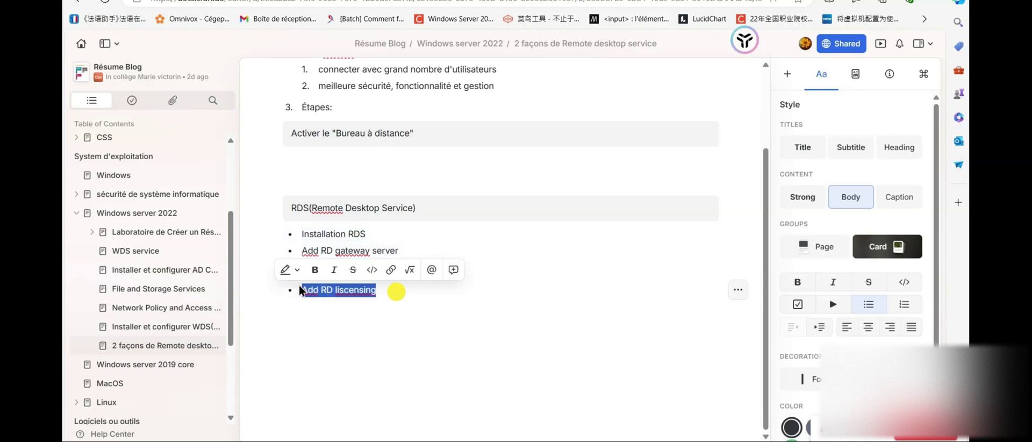
left_click(408, 325)
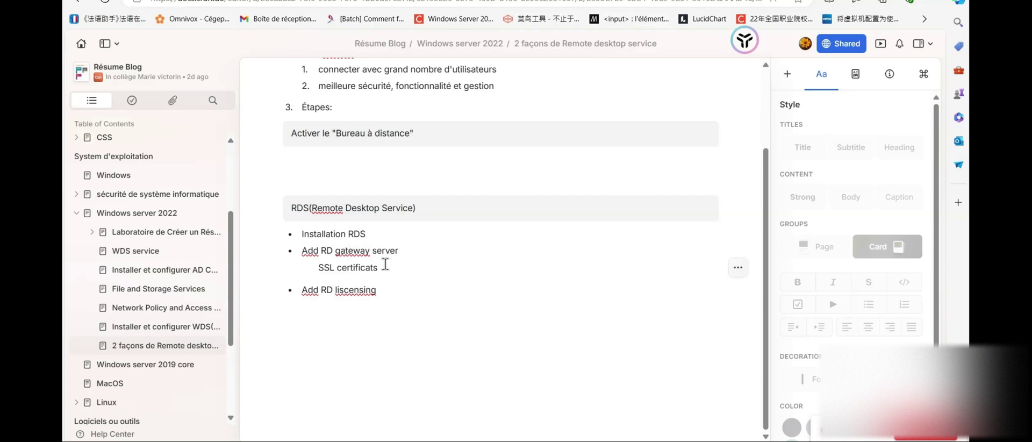
left_click_drag(385, 268, 314, 274)
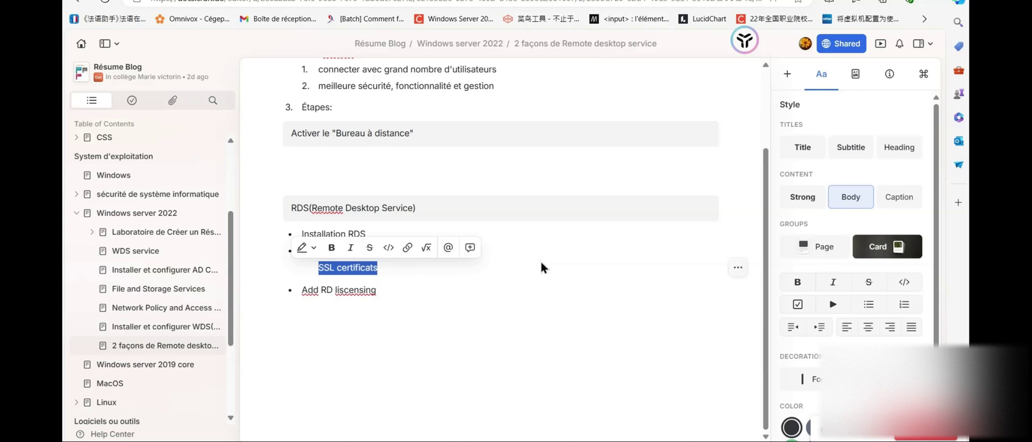
scroll(538, 266, "up", 3)
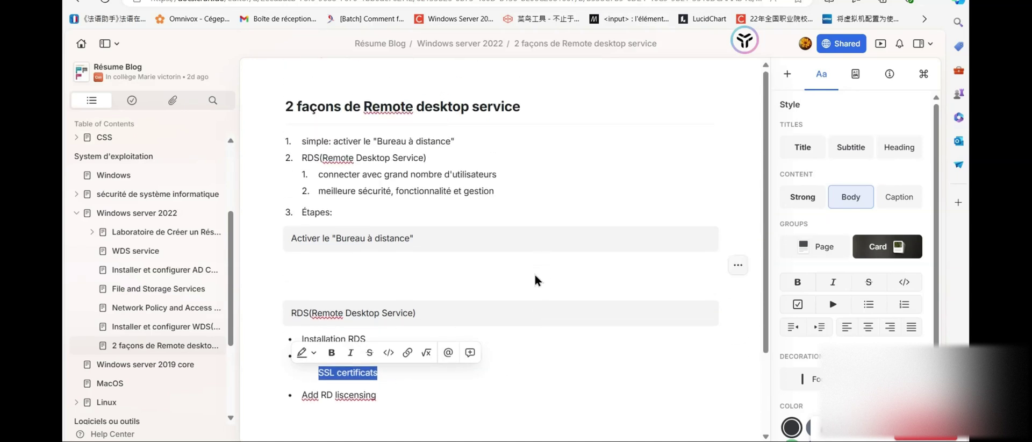